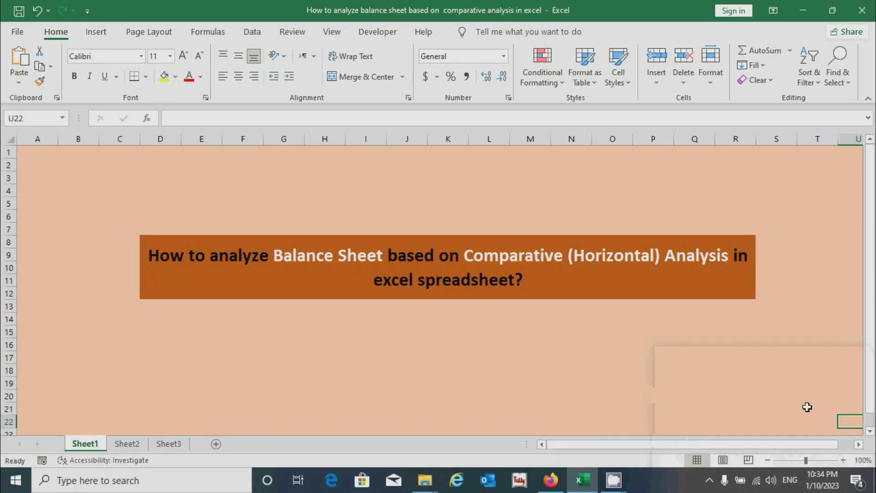
Open Sheet2 to view the 2021–2026 balance sheet of assets, equity and liabilities
{"action": "left_click_drag", "start_coordinate": [679, 445], "coordinate": [707, 446]}
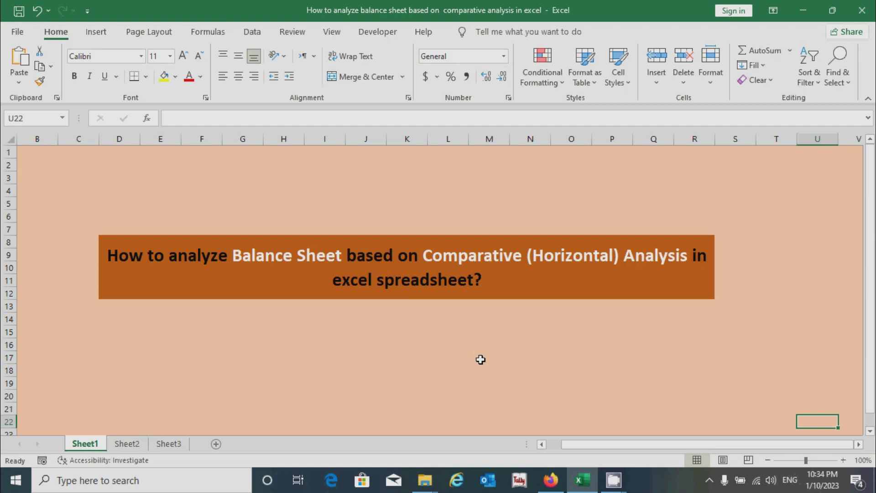
{"action": "left_click", "coordinate": [126, 444]}
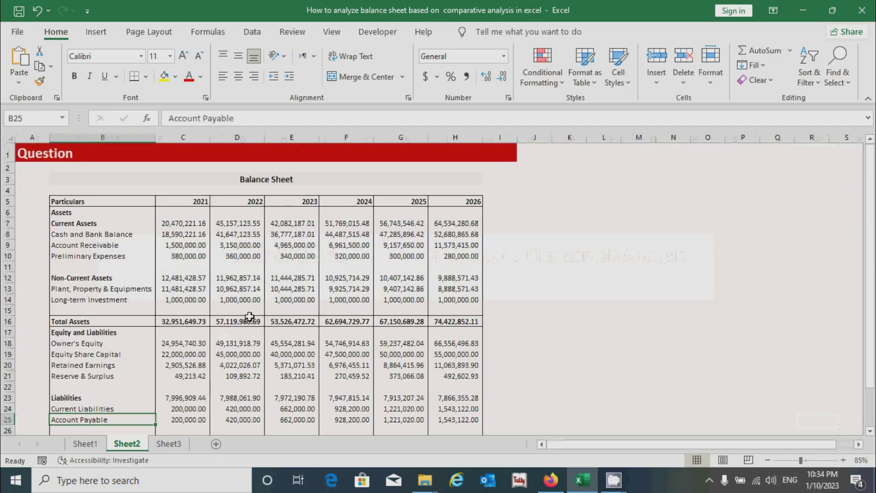
{"action": "left_click", "coordinate": [520, 277]}
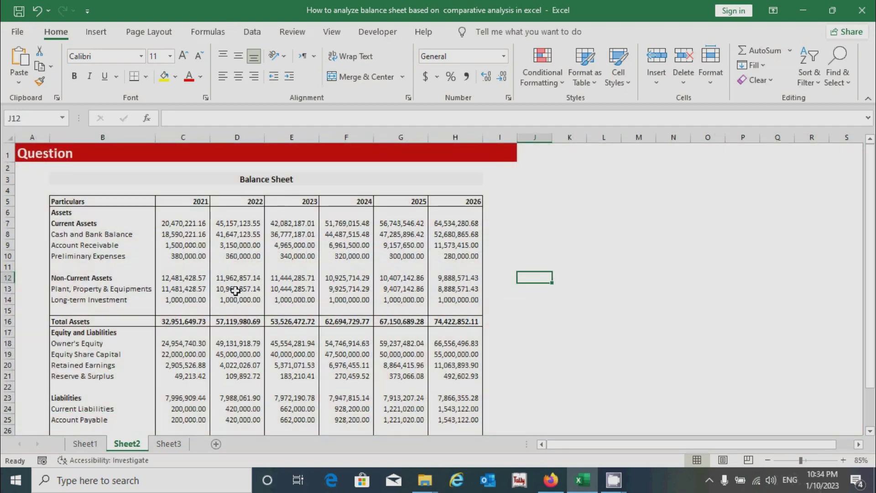
{"action": "scroll", "coordinate": [236, 290], "scroll_direction": "down", "scroll_amount": 2}
{"action": "scroll", "coordinate": [205, 274], "scroll_direction": "up", "scroll_amount": 2}
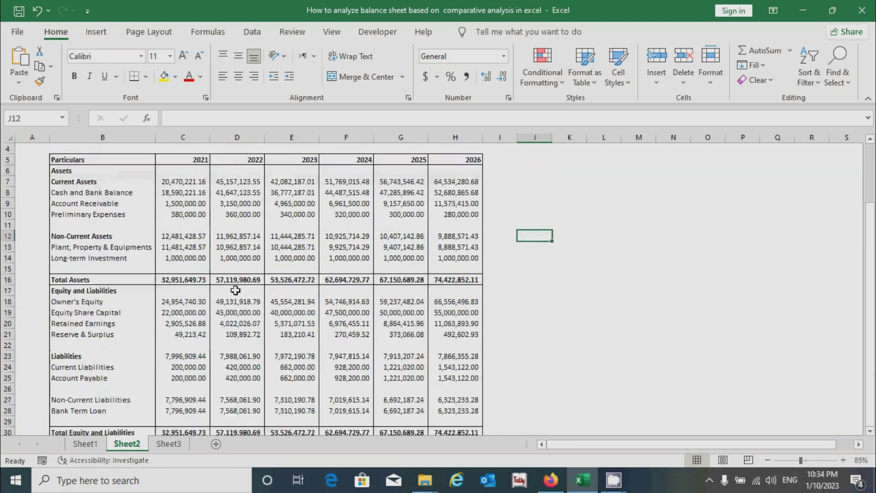
{"action": "left_click_drag", "start_coordinate": [188, 203], "coordinate": [456, 203]}
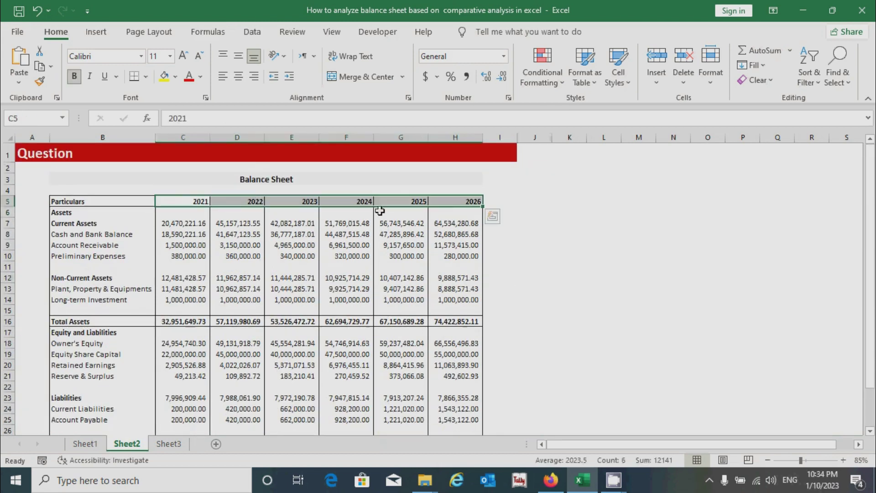
{"action": "left_click", "coordinate": [351, 201]}
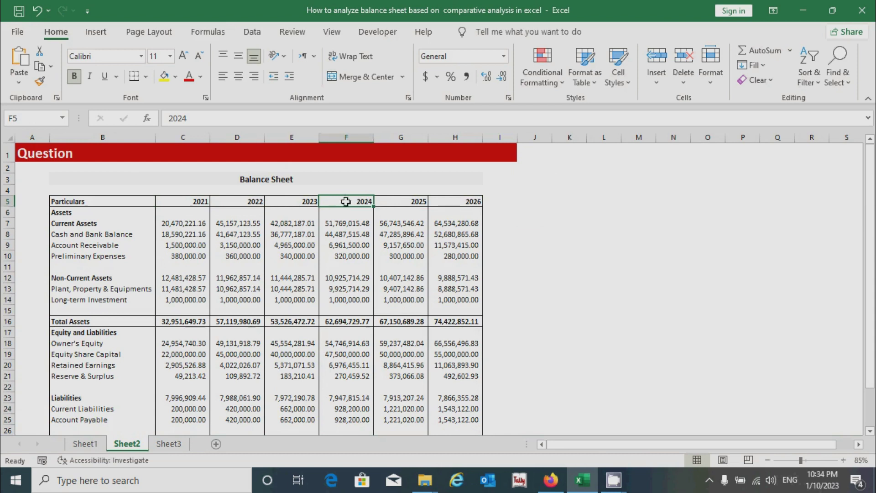
{"action": "left_click_drag", "start_coordinate": [292, 201], "coordinate": [457, 204]}
{"action": "left_click_drag", "start_coordinate": [197, 201], "coordinate": [233, 201]}
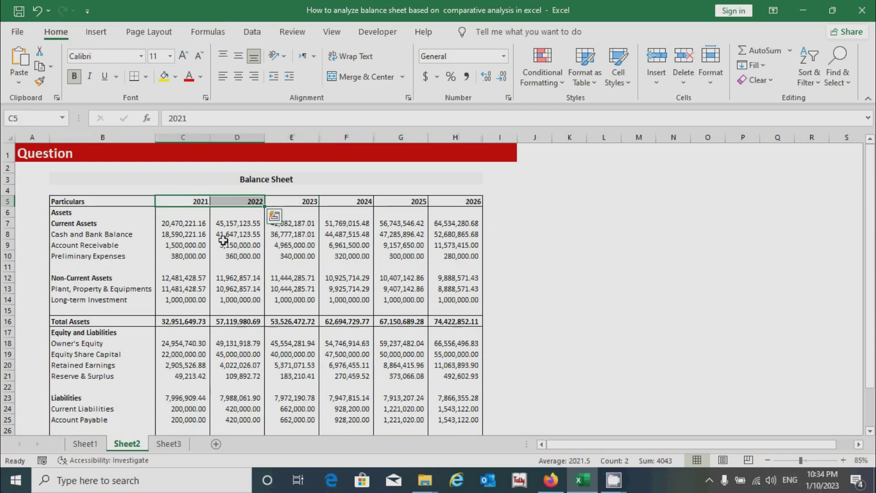
{"action": "left_click", "coordinate": [338, 290]}
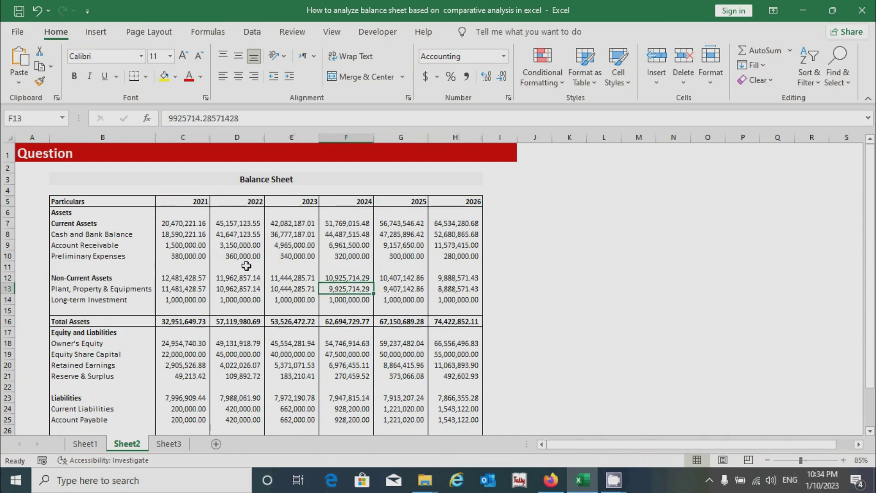
{"action": "scroll", "coordinate": [240, 299], "scroll_direction": "down", "scroll_amount": 2}
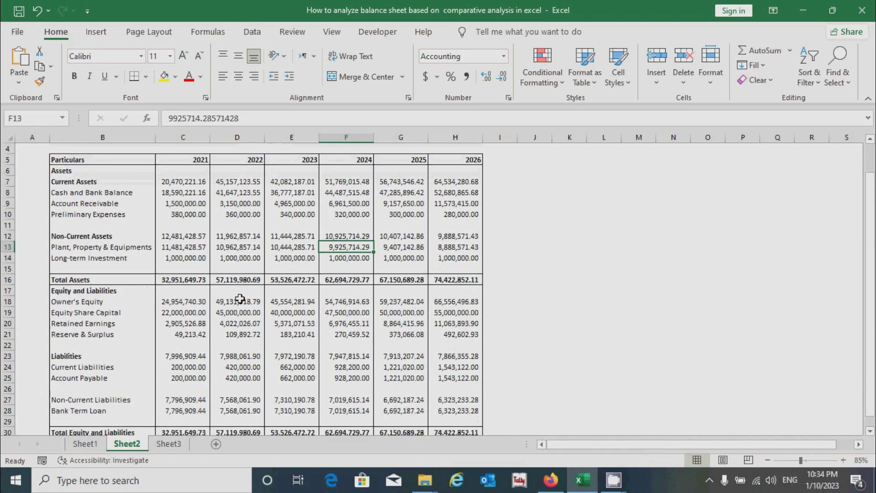
{"action": "scroll", "coordinate": [350, 312], "scroll_direction": "up", "scroll_amount": 2}
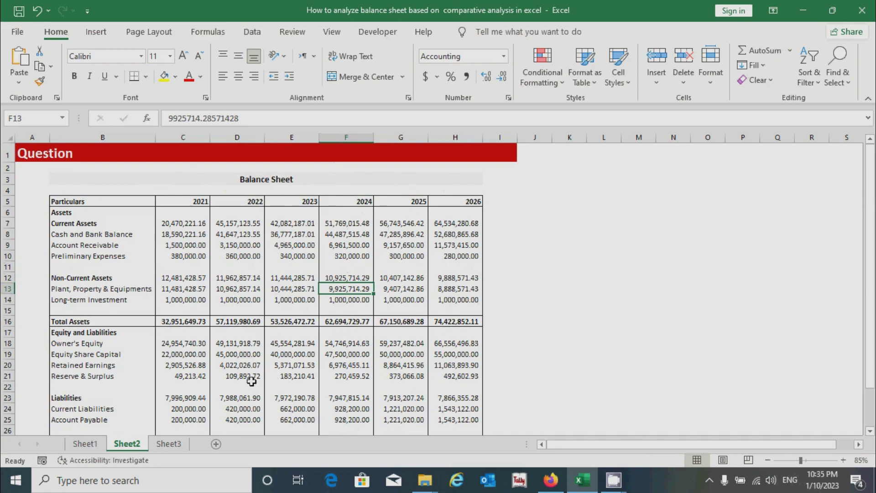
{"action": "scroll", "coordinate": [295, 289], "scroll_direction": "down", "scroll_amount": 1}
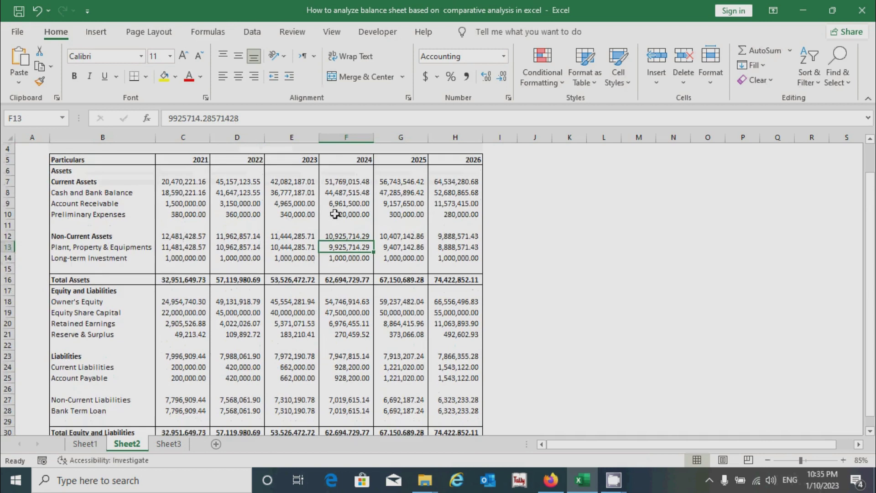
{"action": "scroll", "coordinate": [277, 236], "scroll_direction": "up", "scroll_amount": 1}
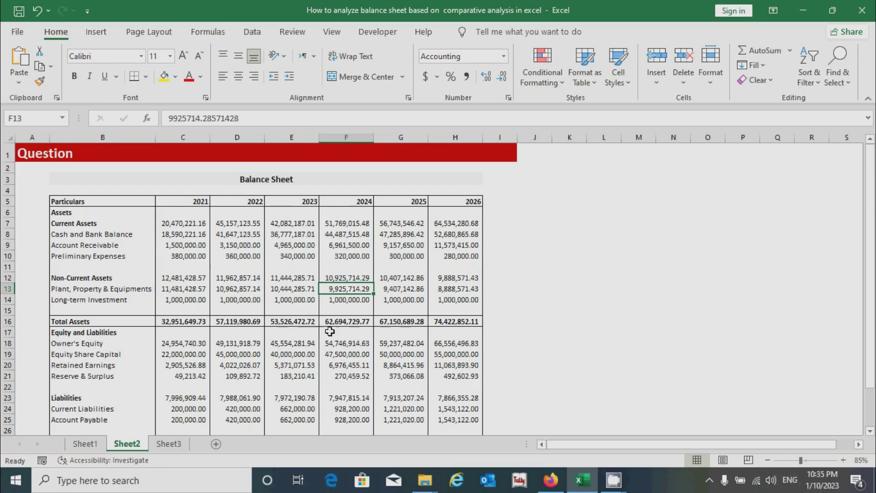
{"action": "left_click", "coordinate": [606, 373]}
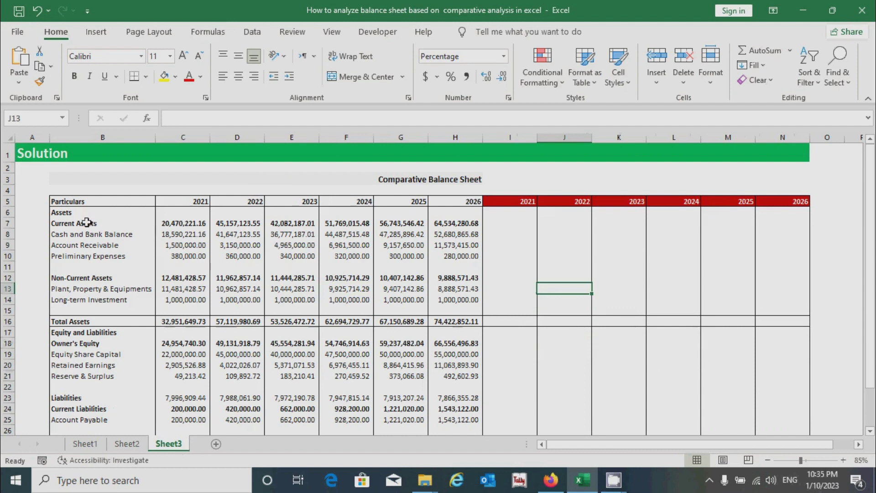
Highlight the original balance sheet figures B5:H30 on Sheet3
{"action": "left_click_drag", "start_coordinate": [85, 201], "coordinate": [240, 320]}
{"action": "left_click_drag", "start_coordinate": [309, 360], "coordinate": [438, 427]}
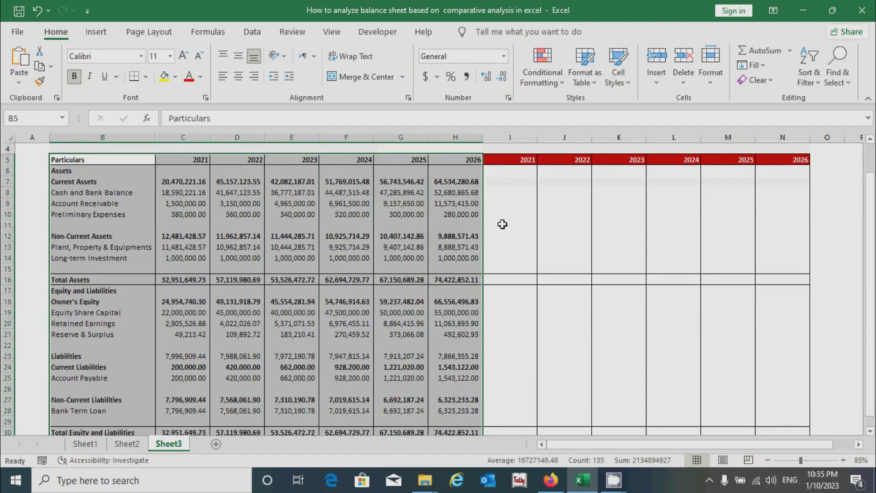
{"action": "left_click", "coordinate": [503, 224]}
{"action": "left_click_drag", "start_coordinate": [509, 170], "coordinate": [759, 422]}
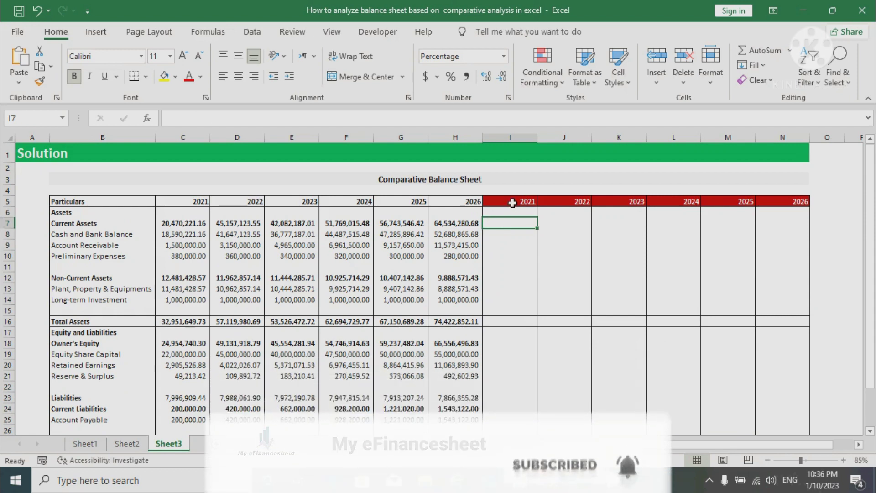
{"action": "left_click_drag", "start_coordinate": [512, 203], "coordinate": [776, 202]}
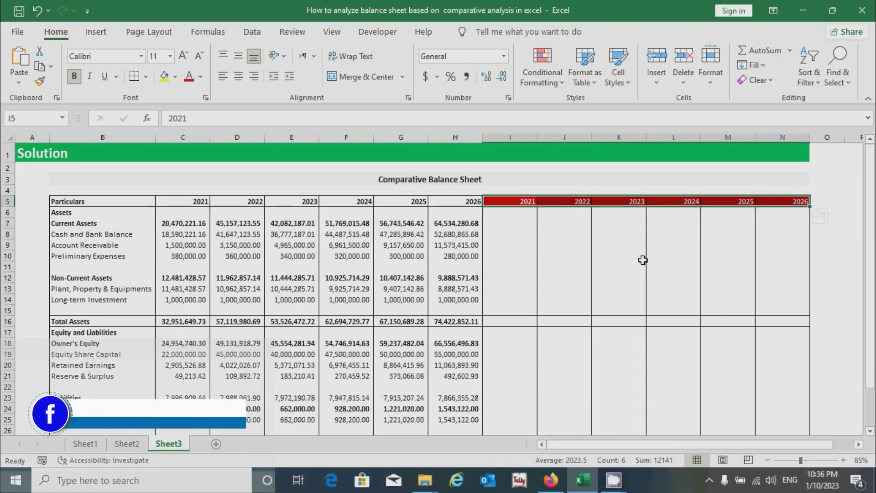
{"action": "key", "text": "Down"}
{"action": "key", "text": "Down"}
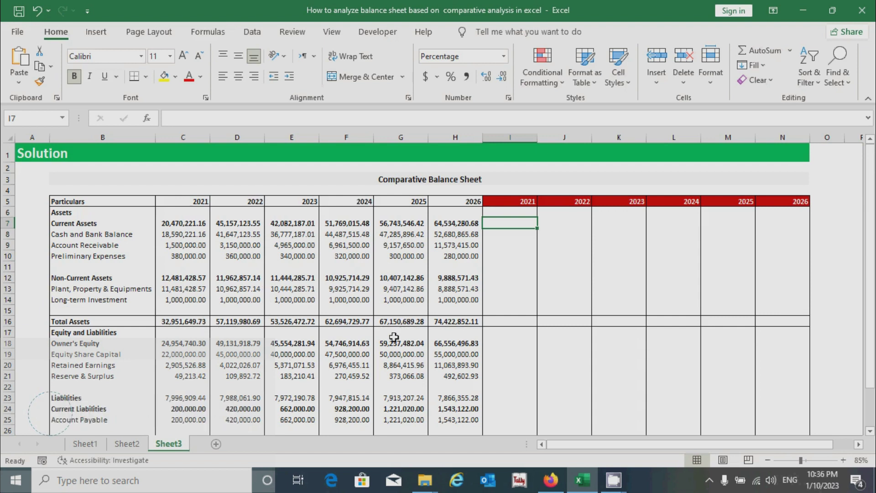
{"action": "left_click", "coordinate": [549, 224]}
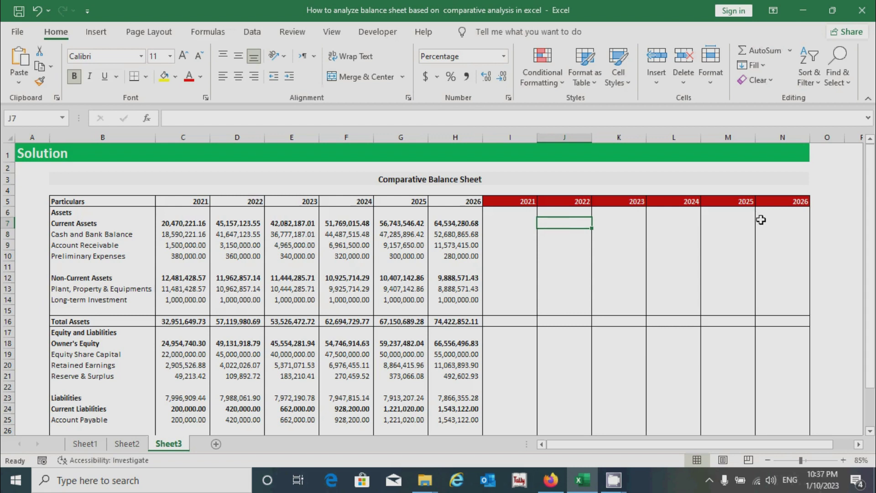
{"action": "left_click", "coordinate": [515, 224]}
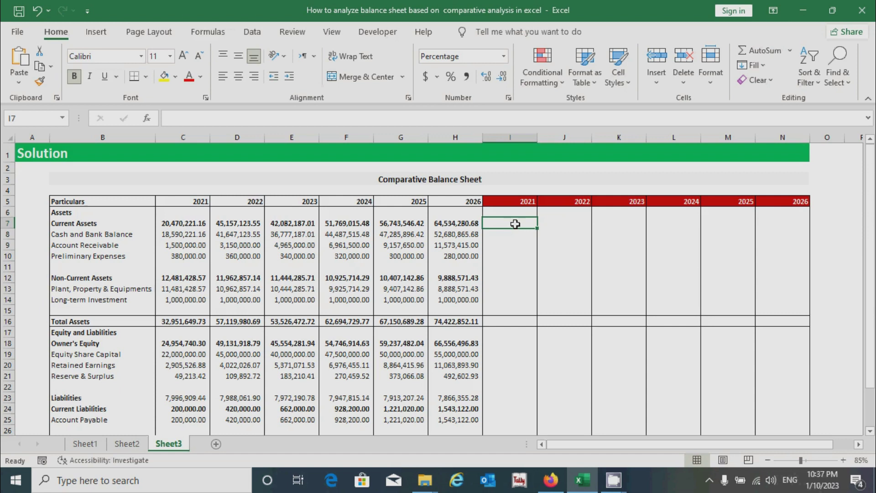
{"action": "left_click", "coordinate": [190, 226]}
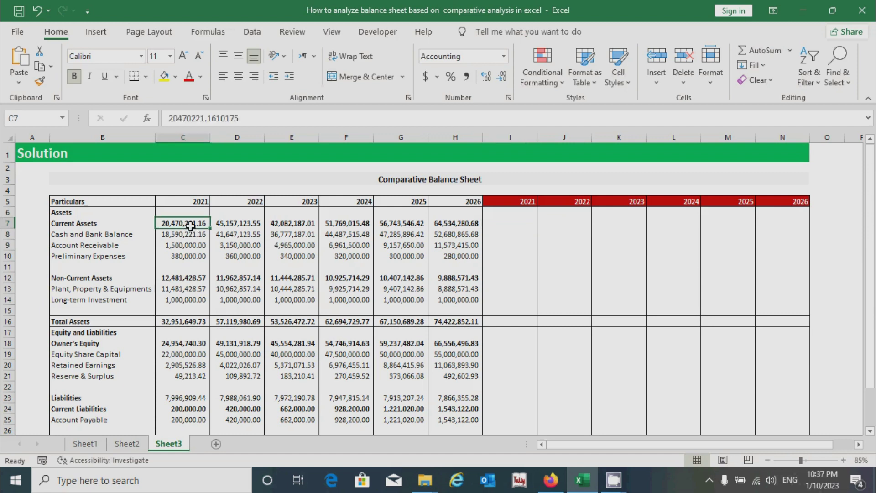
{"action": "left_click", "coordinate": [503, 223]}
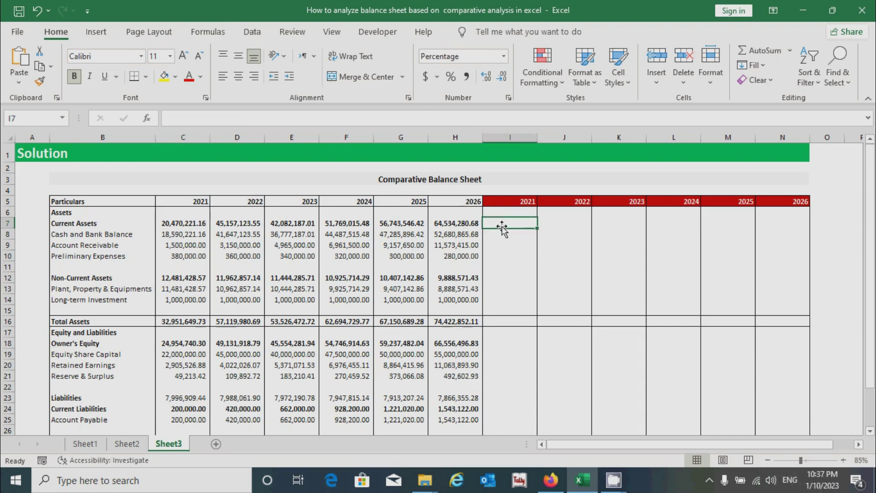
{"action": "left_click_drag", "start_coordinate": [553, 225], "coordinate": [764, 233]}
{"action": "left_click", "coordinate": [583, 224]}
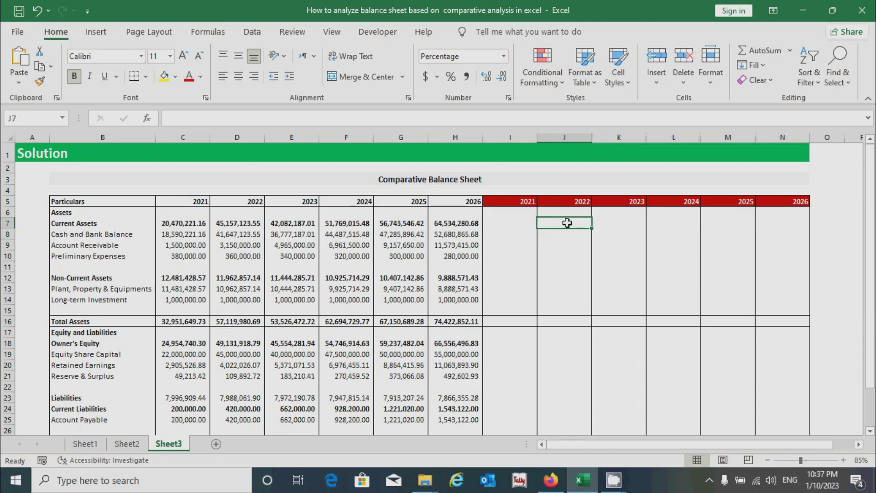
{"action": "type", "text": "="}
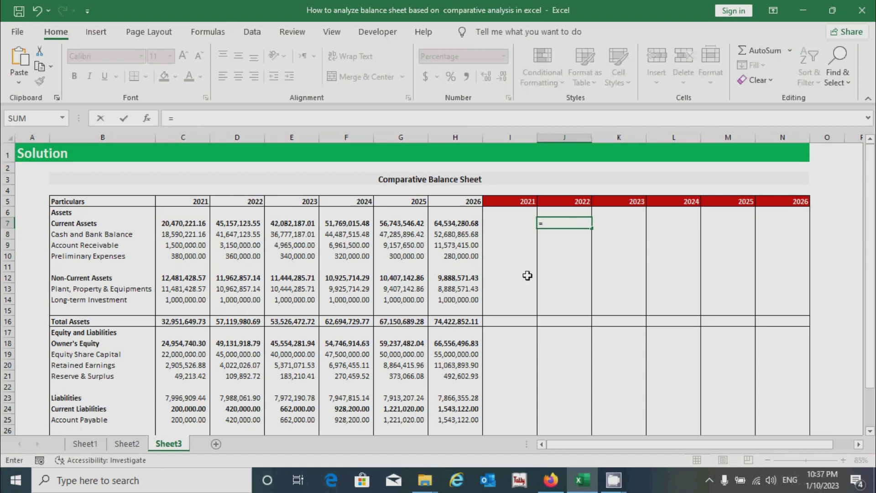
Enter =(D7-C7)/C7 in J7, giving the 120.60% 2022 Current Assets change
{"action": "left_click", "coordinate": [241, 223]}
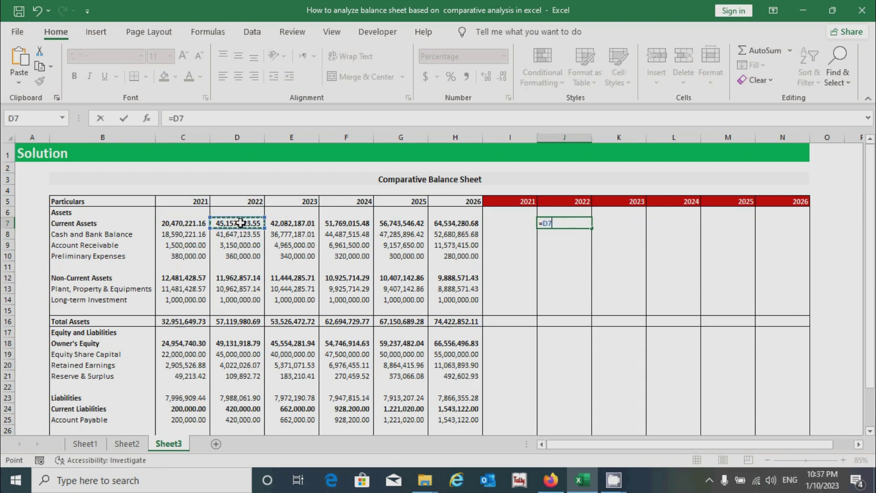
{"action": "type", "text": "-"}
{"action": "left_click", "coordinate": [191, 224]}
{"action": "type", "text": ")"}
{"action": "left_click", "coordinate": [544, 223]}
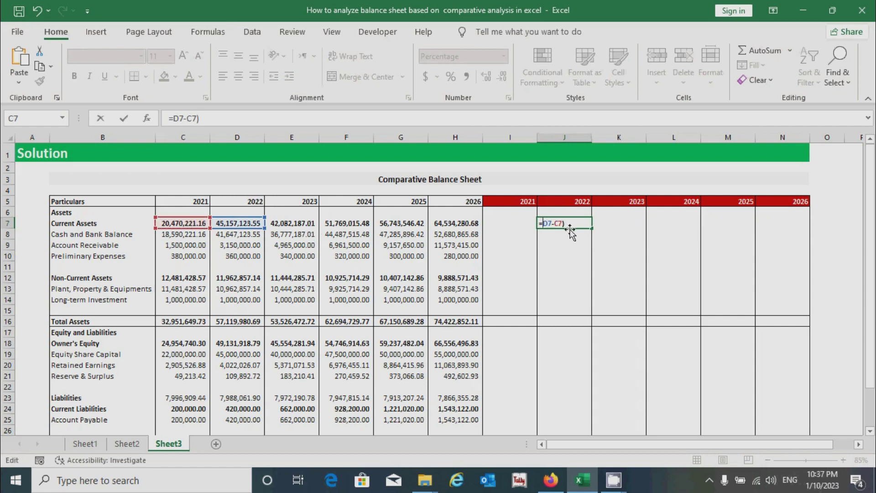
{"action": "type", "text": "("}
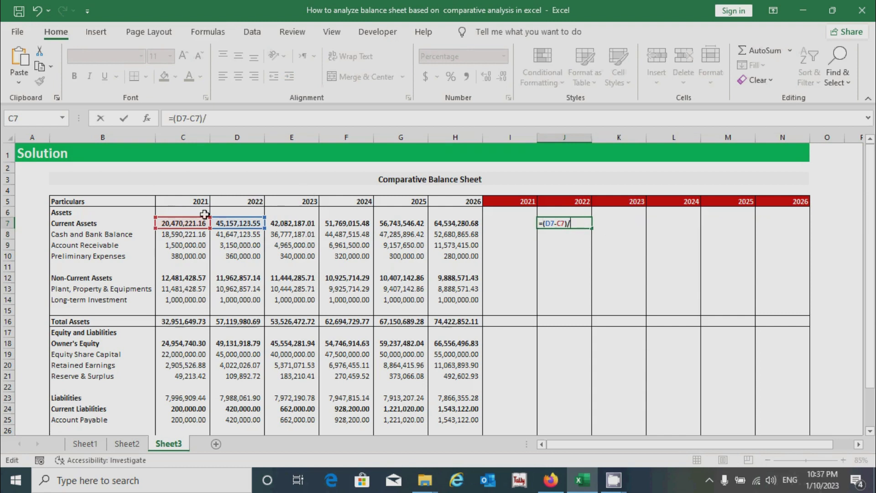
{"action": "left_click", "coordinate": [192, 223]}
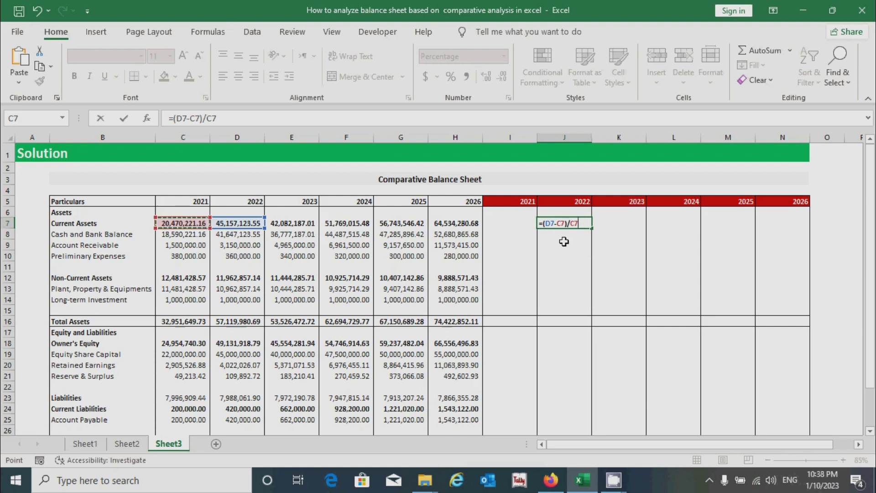
{"action": "key", "text": "Tab"}
{"action": "left_click", "coordinate": [573, 223]}
{"action": "left_click", "coordinate": [594, 253]}
Format the comparison cells J7:N14 as Percentage
{"action": "left_click_drag", "start_coordinate": [509, 223], "coordinate": [786, 412]}
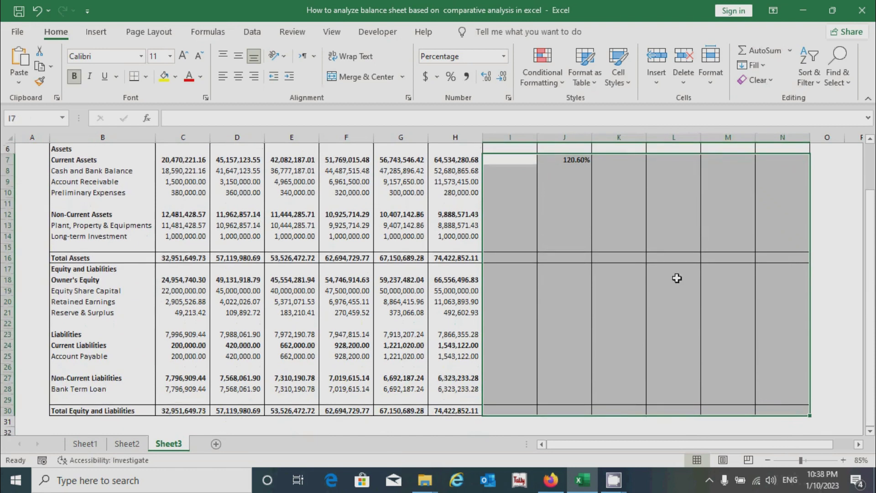
{"action": "scroll", "coordinate": [601, 247], "scroll_direction": "up", "scroll_amount": 2}
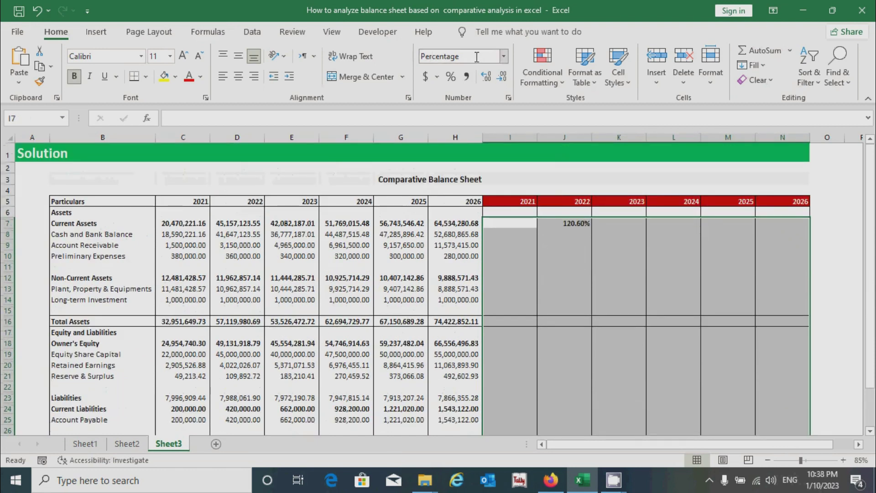
{"action": "left_click", "coordinate": [504, 55]}
{"action": "left_click", "coordinate": [493, 303]}
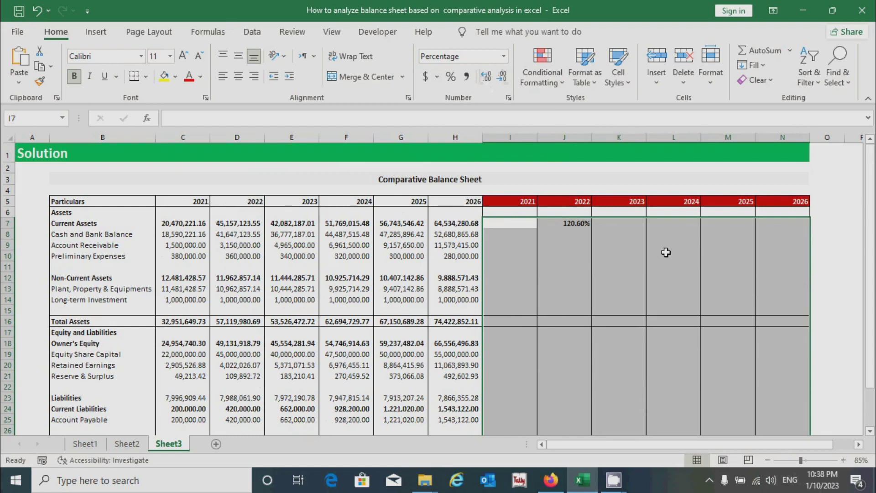
Fill J7's change formula right to N7 and down to row 14
{"action": "key", "text": "Right"}
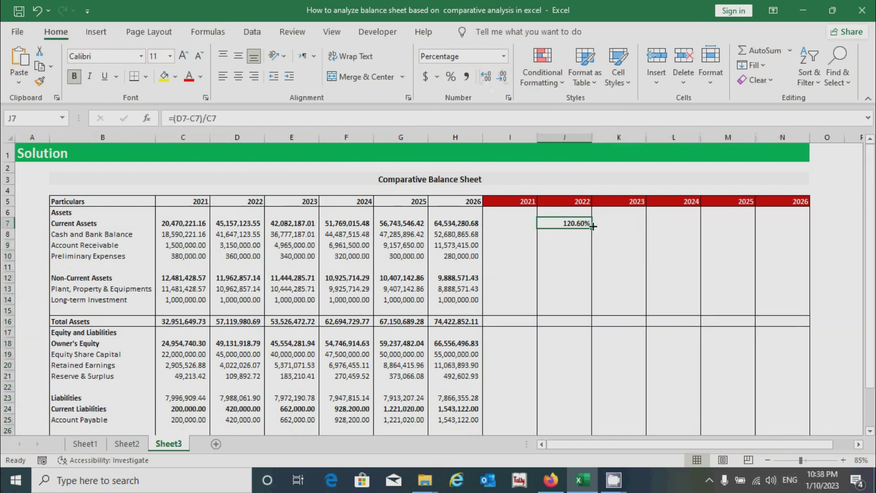
{"action": "left_click_drag", "start_coordinate": [593, 228], "coordinate": [805, 228]}
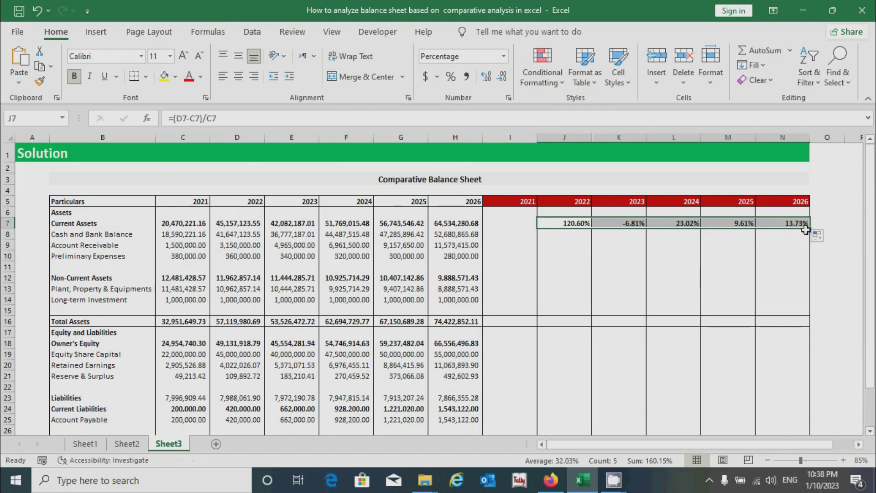
{"action": "left_click_drag", "start_coordinate": [809, 302], "coordinate": [808, 303]}
{"action": "left_click", "coordinate": [576, 269]}
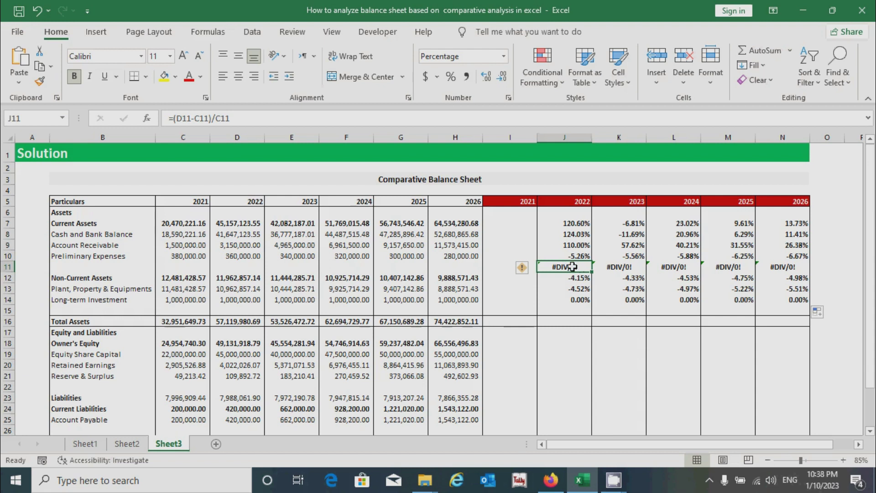
Clear the #DIV/0! errors in J11:N11 and unbold the percentages in rows 8–10 and 13–14
{"action": "left_click_drag", "start_coordinate": [570, 267], "coordinate": [803, 266]}
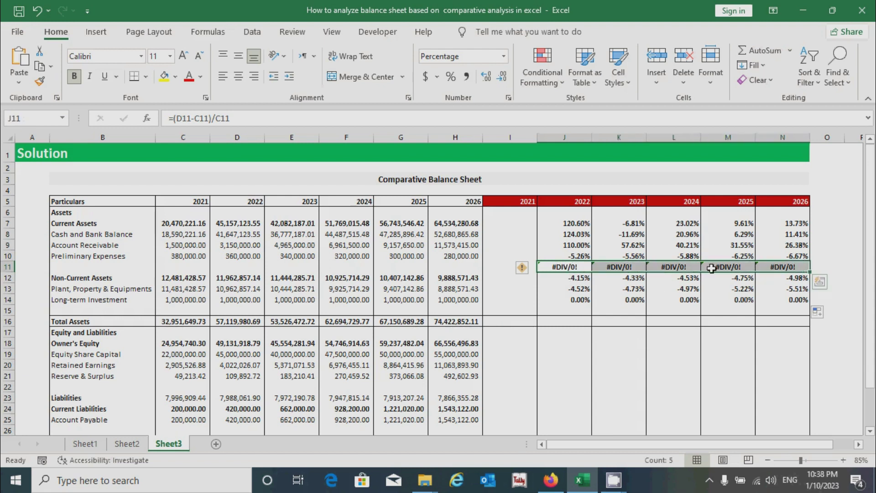
{"action": "key", "text": "Delete"}
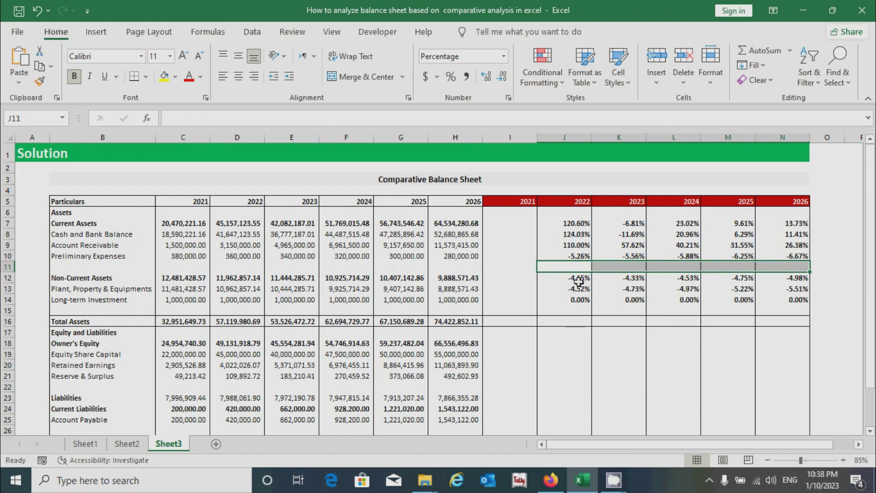
{"action": "left_click_drag", "start_coordinate": [566, 233], "coordinate": [782, 256]}
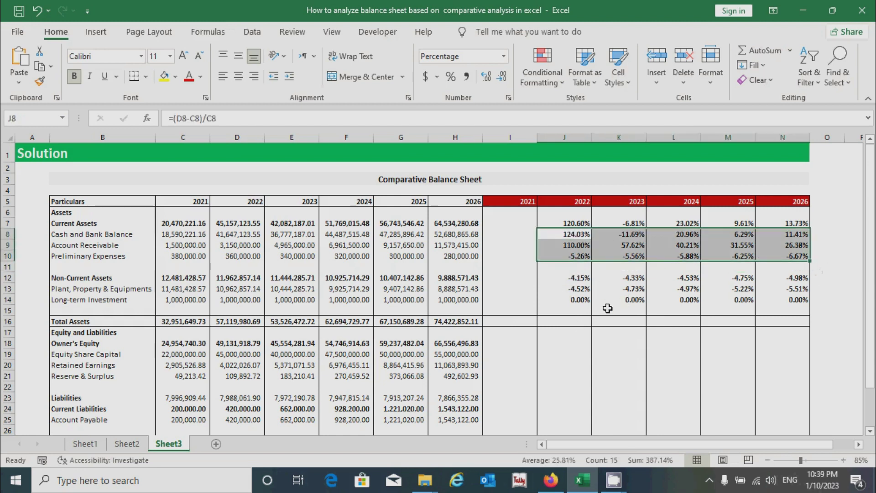
{"action": "key", "text": "ctrl+b"}
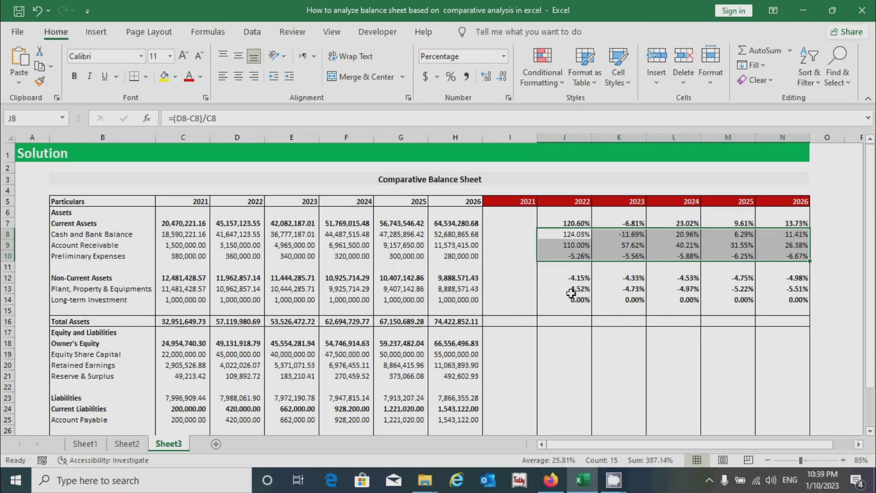
{"action": "left_click_drag", "start_coordinate": [571, 290], "coordinate": [776, 300]}
{"action": "key", "text": "ctrl+b"}
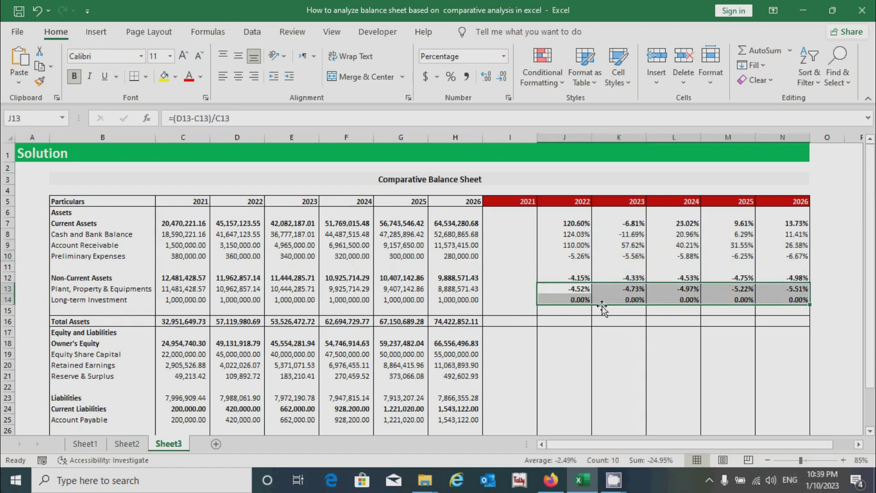
{"action": "key", "text": "ctrl+b"}
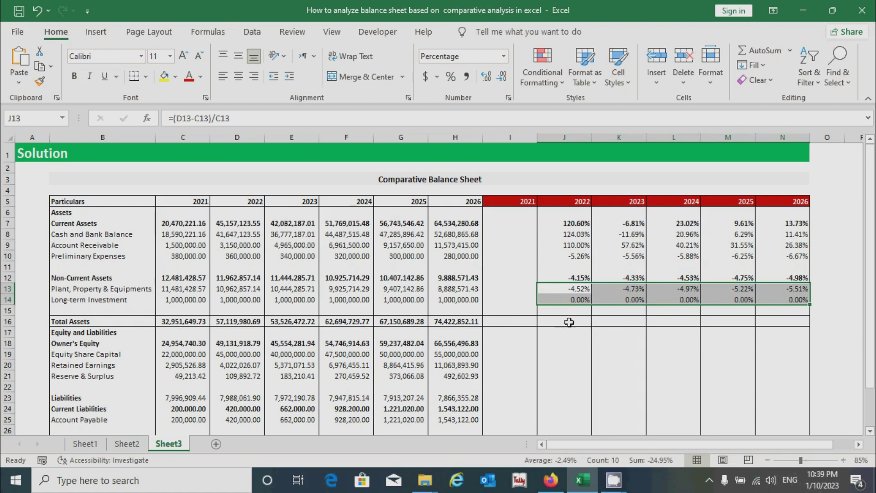
Copy the row 14 change formulas into the Total Assets row J16:N16
{"action": "left_click", "coordinate": [575, 300]}
{"action": "left_click_drag", "start_coordinate": [575, 301], "coordinate": [767, 299]}
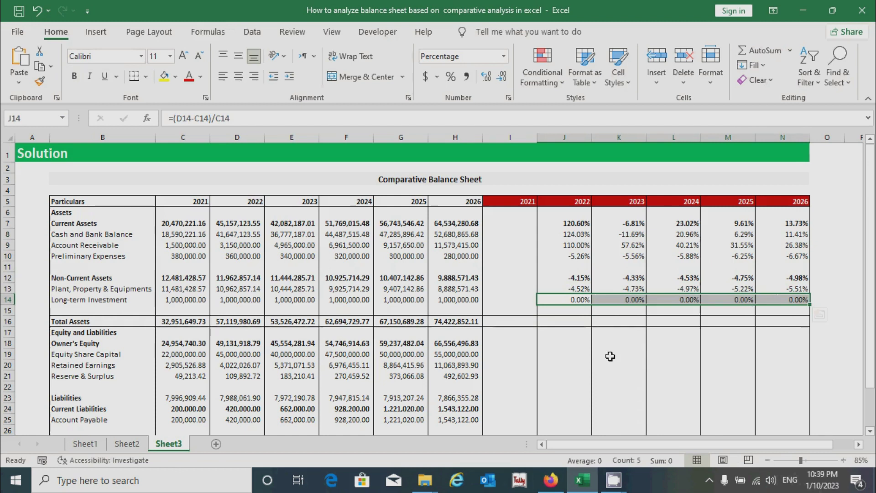
{"action": "key", "text": "ctrl+c"}
{"action": "left_click", "coordinate": [579, 322]}
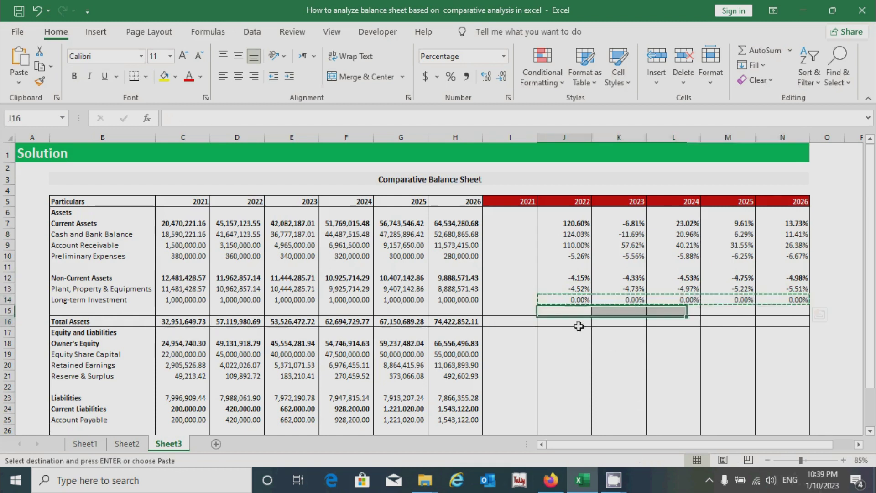
{"action": "key", "text": "ctrl+v"}
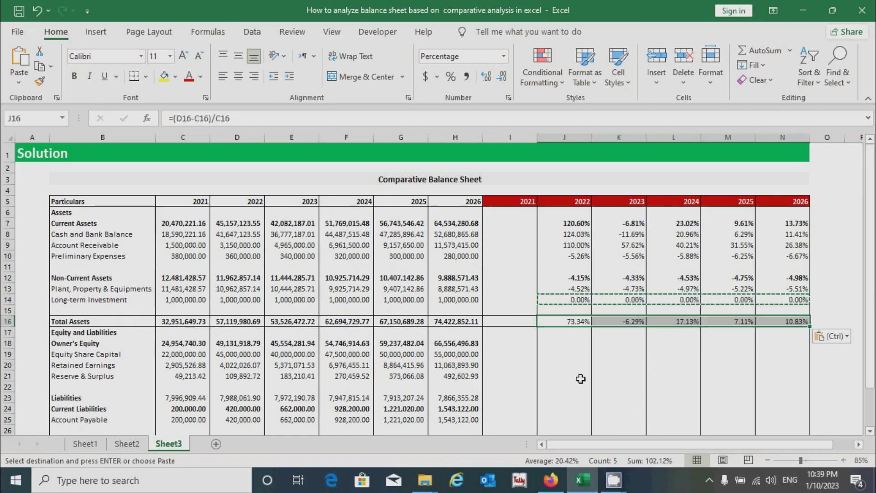
Make the Total Assets percentages J16:N16 bold with a border
{"action": "left_click", "coordinate": [571, 324]}
{"action": "left_click_drag", "start_coordinate": [567, 322], "coordinate": [771, 322]}
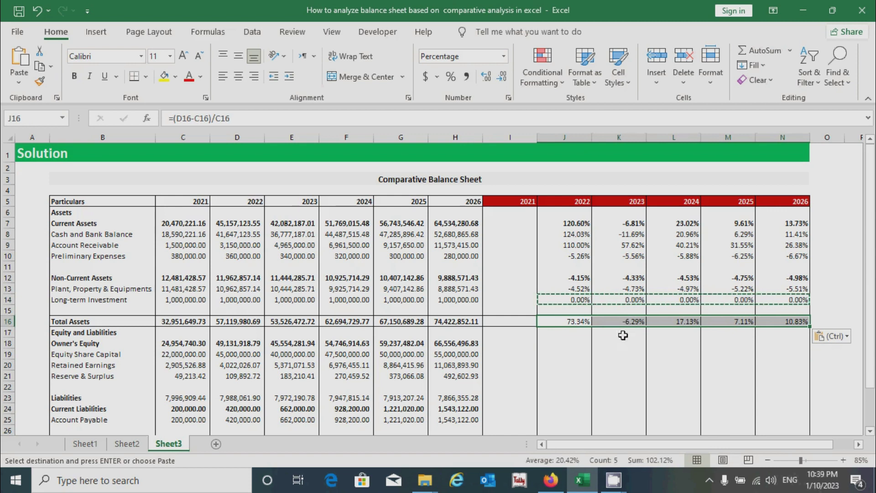
{"action": "left_click_drag", "start_coordinate": [577, 323], "coordinate": [789, 323]}
{"action": "key", "text": "ctrl+b"}
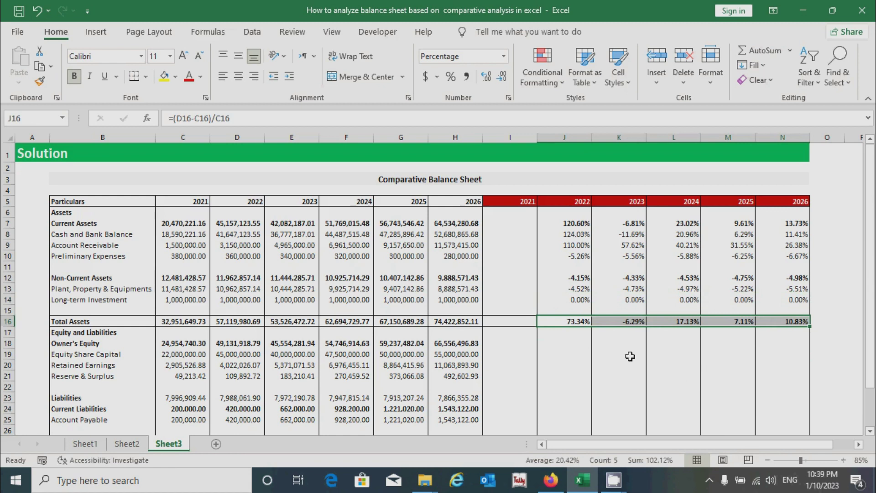
{"action": "key", "text": "alt+h"}
{"action": "key", "text": "b"}
{"action": "key", "text": "d"}
{"action": "left_click", "coordinate": [576, 354]}
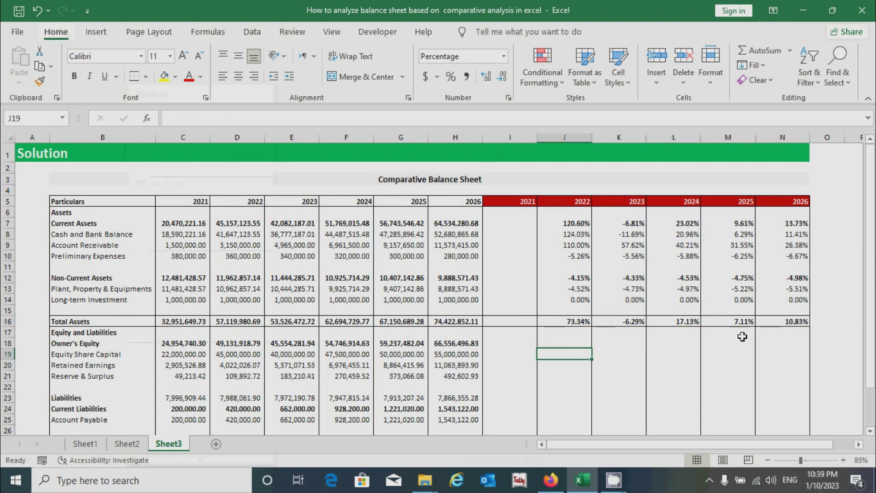
Copy the asset change formulas J7:N14 into the equity and liabilities rows from J18
{"action": "scroll", "coordinate": [662, 364], "scroll_direction": "down", "scroll_amount": 1}
{"action": "left_click", "coordinate": [576, 302]}
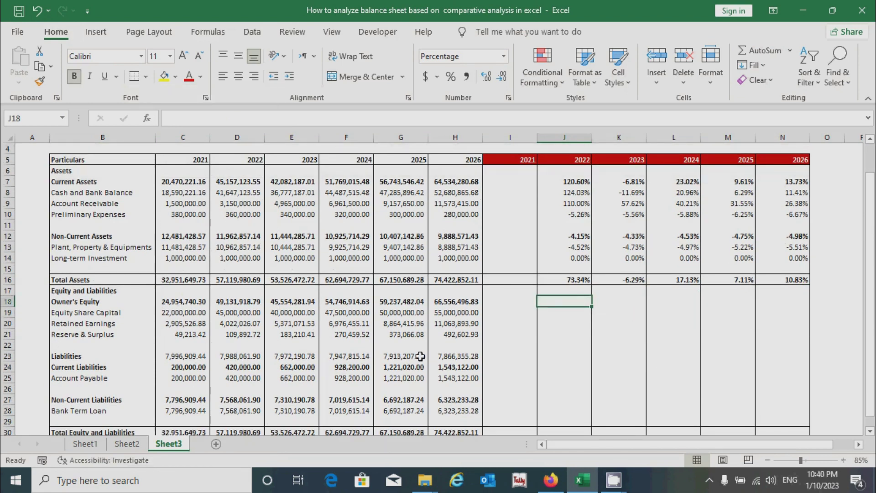
{"action": "left_click", "coordinate": [575, 331]}
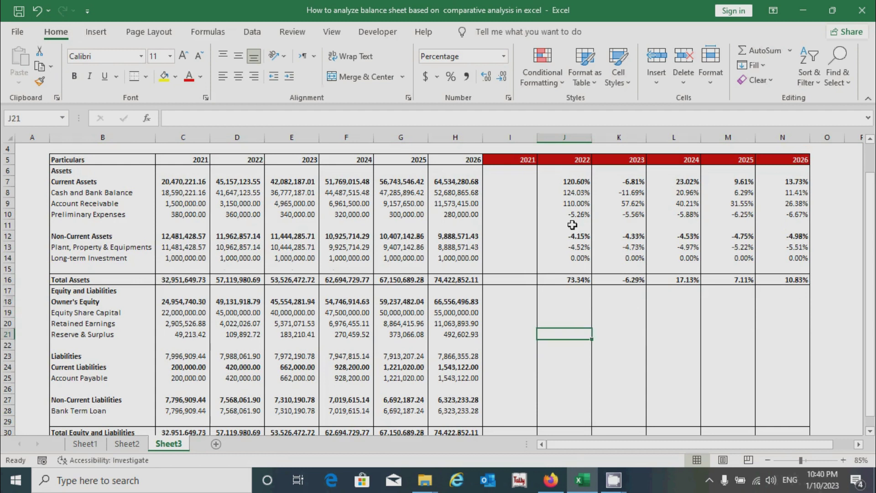
{"action": "left_click_drag", "start_coordinate": [586, 185], "coordinate": [777, 260]}
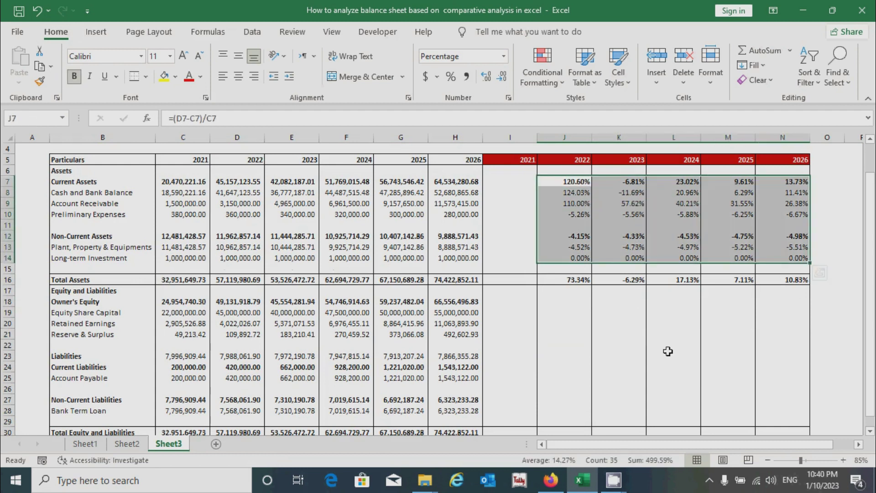
{"action": "key", "text": "ctrl+c"}
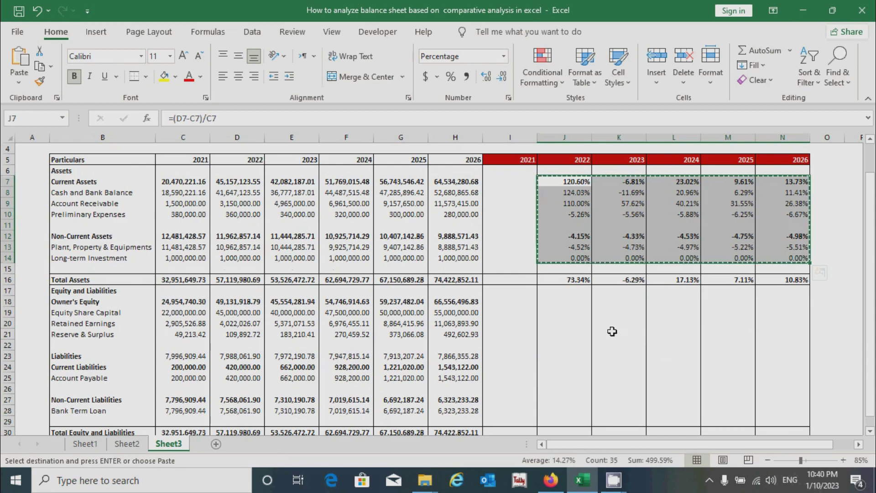
{"action": "left_click", "coordinate": [565, 302]}
{"action": "key", "text": "ctrl+v"}
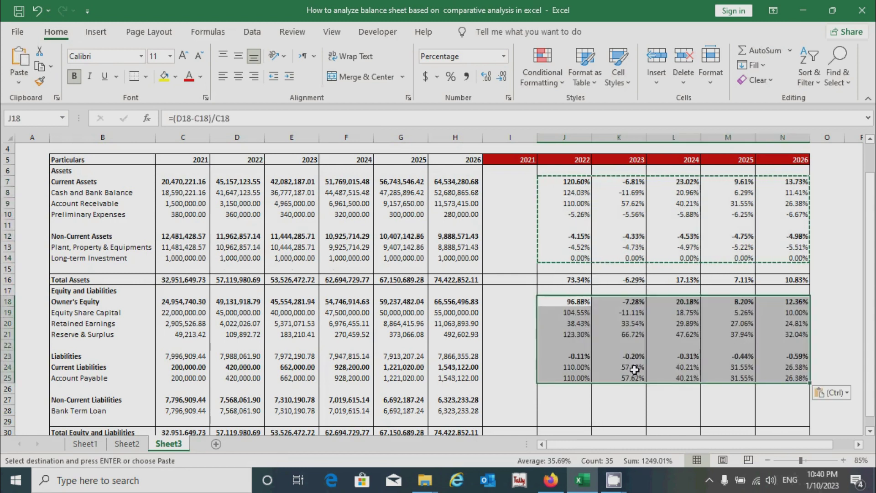
{"action": "left_click", "coordinate": [603, 398]}
Check the J18 and K18 formulas, confirming Owner's Equity shows 96.88% for 2022
{"action": "left_click", "coordinate": [573, 301]}
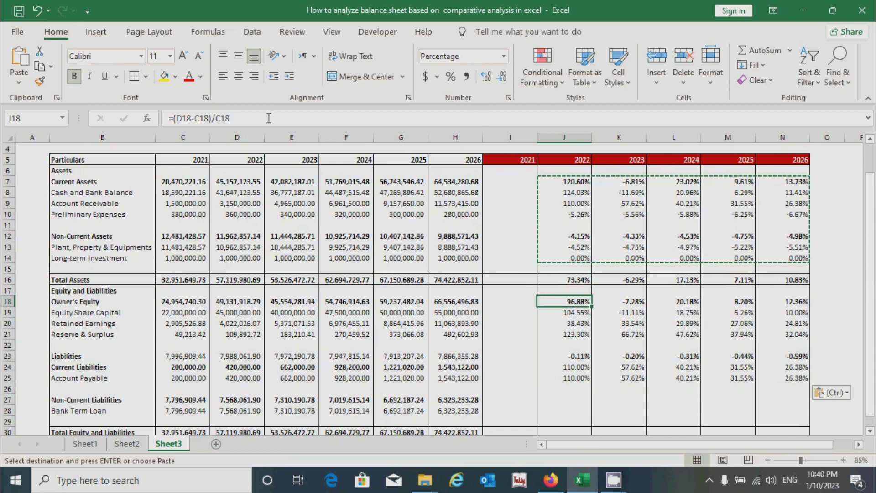
{"action": "left_click", "coordinate": [294, 122]}
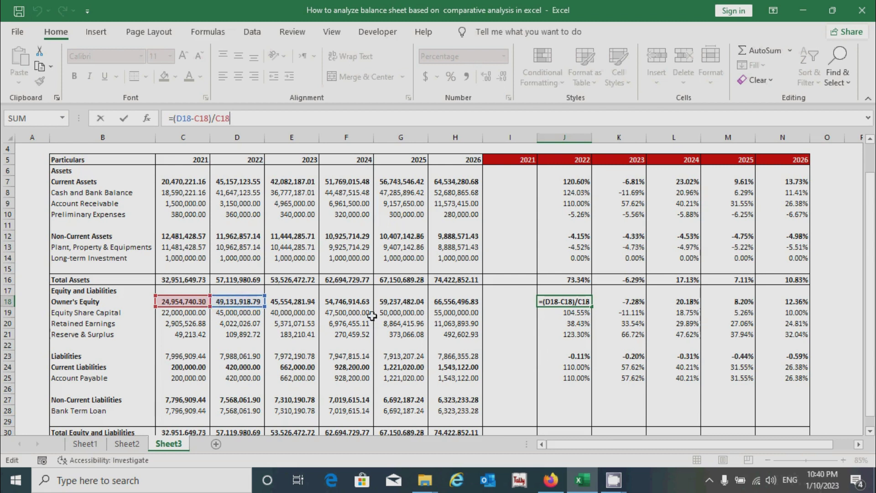
{"action": "key", "text": "Return"}
{"action": "double_click", "coordinate": [633, 304]}
{"action": "key", "text": "Tab"}
{"action": "scroll", "coordinate": [549, 373], "scroll_direction": "down", "scroll_amount": 1}
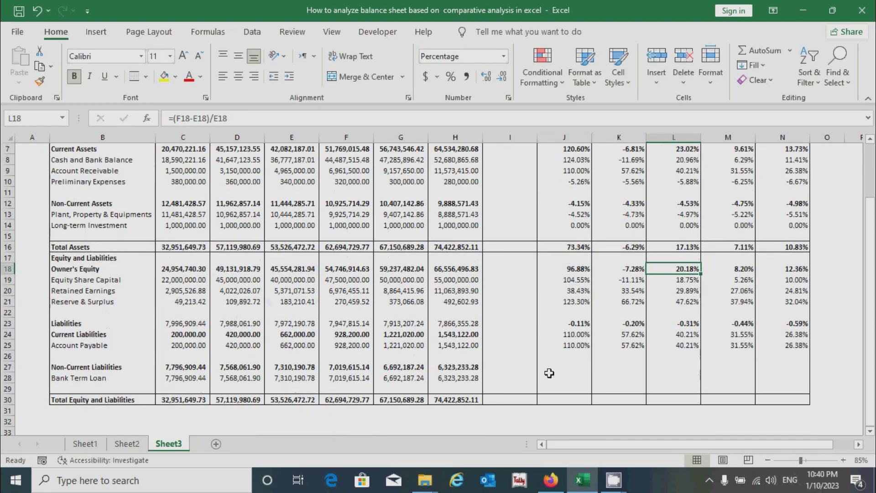
Copy the J25:N25 change formulas into the Non-Current Liabilities and Bank Term Loan rows 27–28
{"action": "left_click", "coordinate": [577, 345]}
{"action": "left_click_drag", "start_coordinate": [592, 350], "coordinate": [769, 342]}
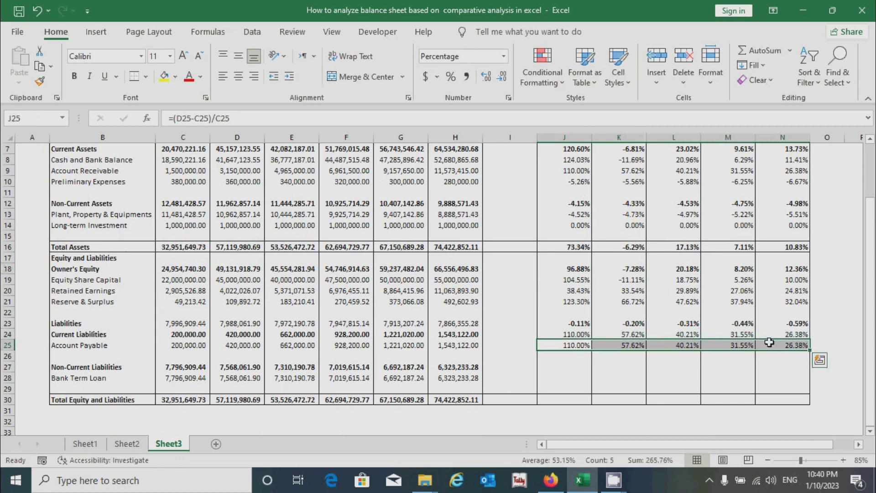
{"action": "key", "text": "ctrl+c"}
{"action": "left_click", "coordinate": [570, 367]}
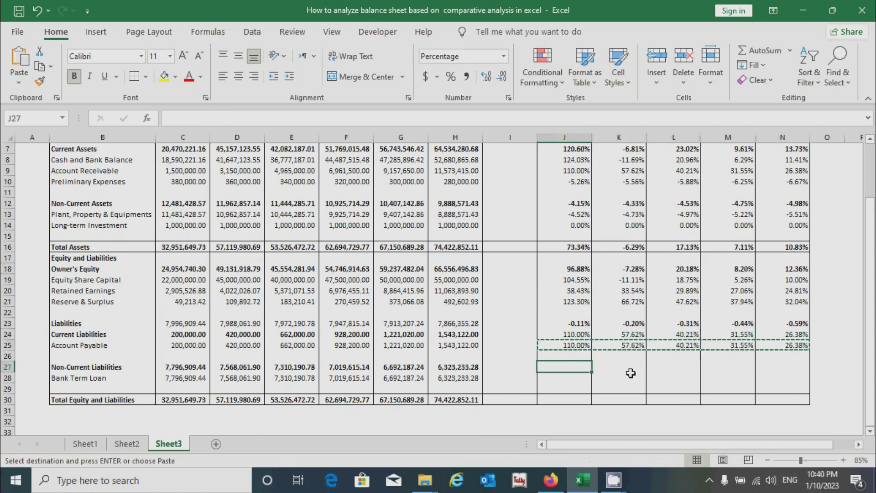
{"action": "key", "text": "ctrl+v"}
{"action": "key", "text": "Down"}
{"action": "key", "text": "ctrl+v"}
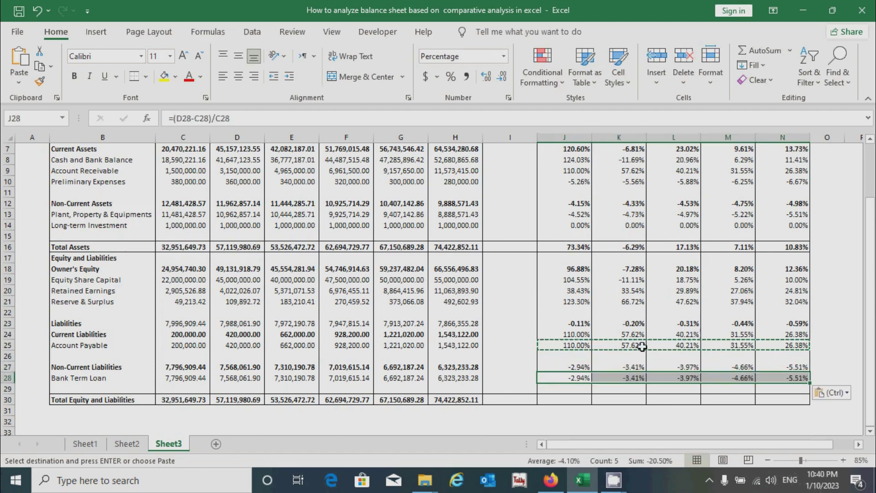
{"action": "key", "text": "Escape"}
Bold the row 27 and row 24 percentages and the Liabilities amounts C23:H23
{"action": "left_click_drag", "start_coordinate": [570, 368], "coordinate": [773, 364]}
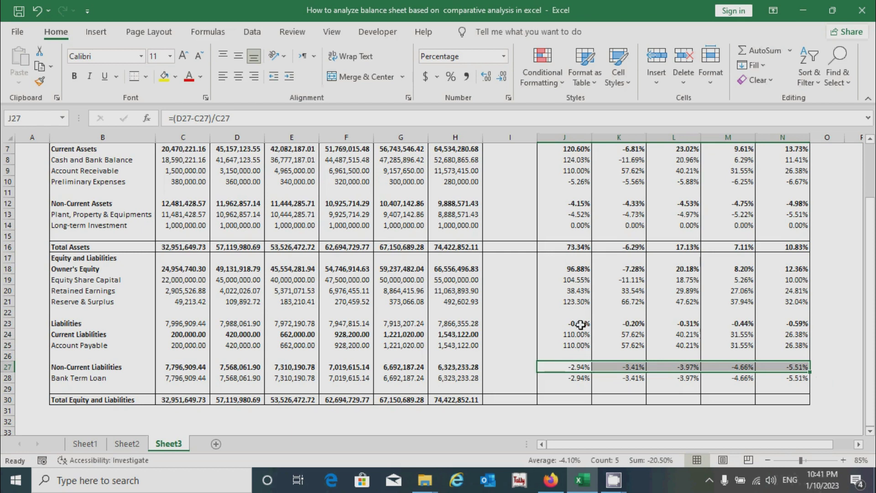
{"action": "key", "text": "ctrl+b"}
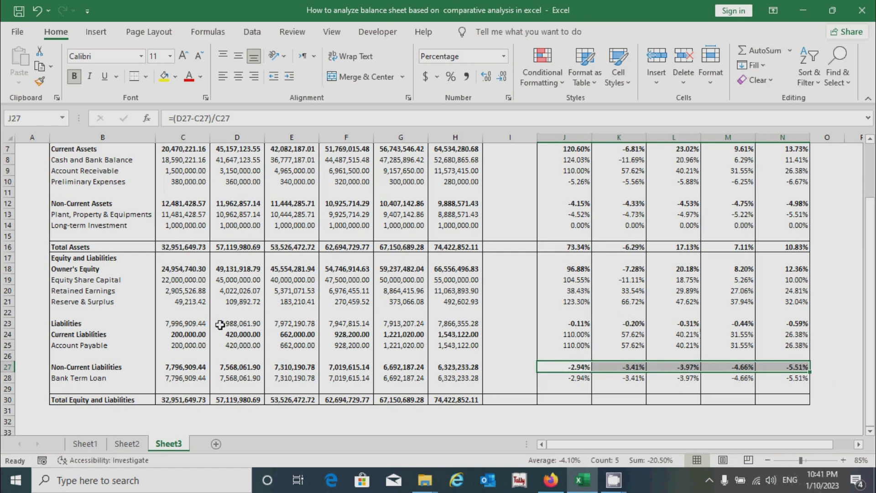
{"action": "left_click_drag", "start_coordinate": [197, 323], "coordinate": [456, 323]}
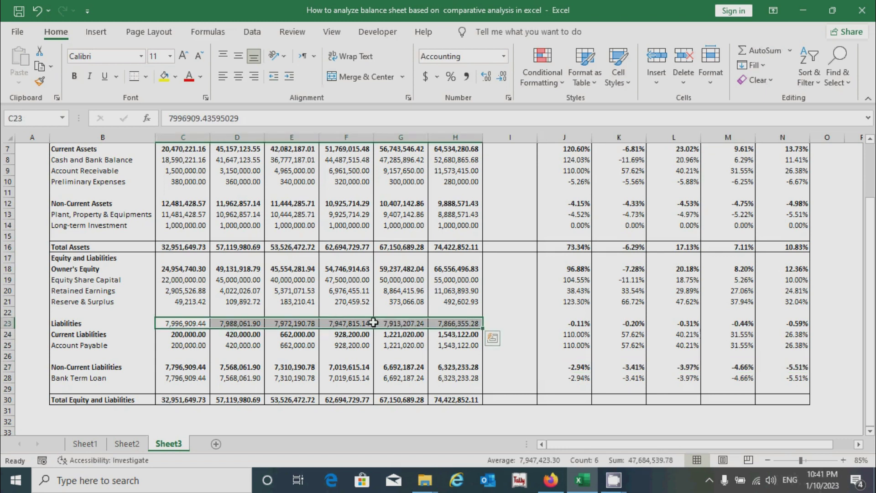
{"action": "key", "text": "ctrl+b"}
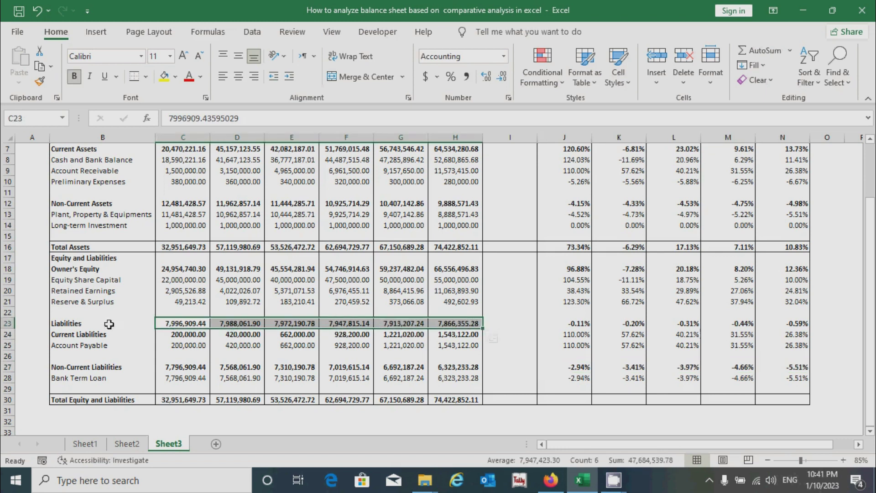
{"action": "left_click_drag", "start_coordinate": [573, 334], "coordinate": [789, 334]}
{"action": "key", "text": "ctrl+b"}
{"action": "key", "text": "Up"}
{"action": "key", "text": "Up"}
{"action": "key", "text": "Up"}
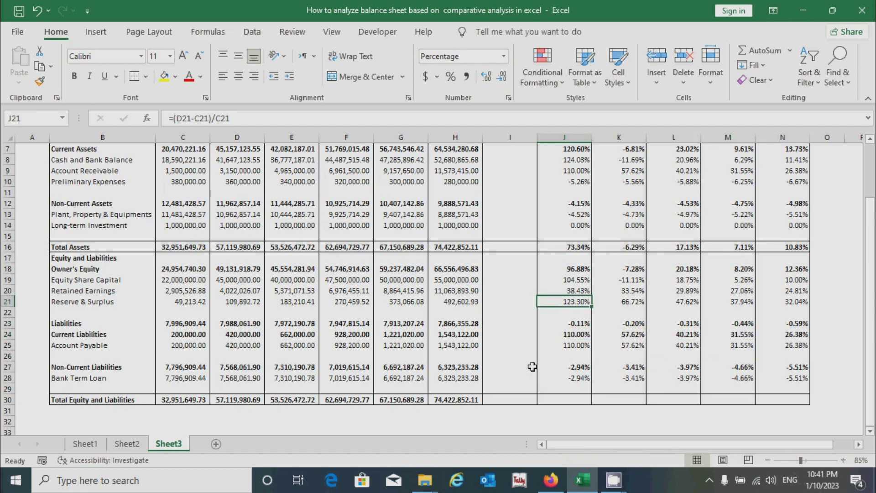
Copy the row 28 formulas into J30:N30 and bold the Total Equity and Liabilities changes
{"action": "left_click", "coordinate": [565, 398]}
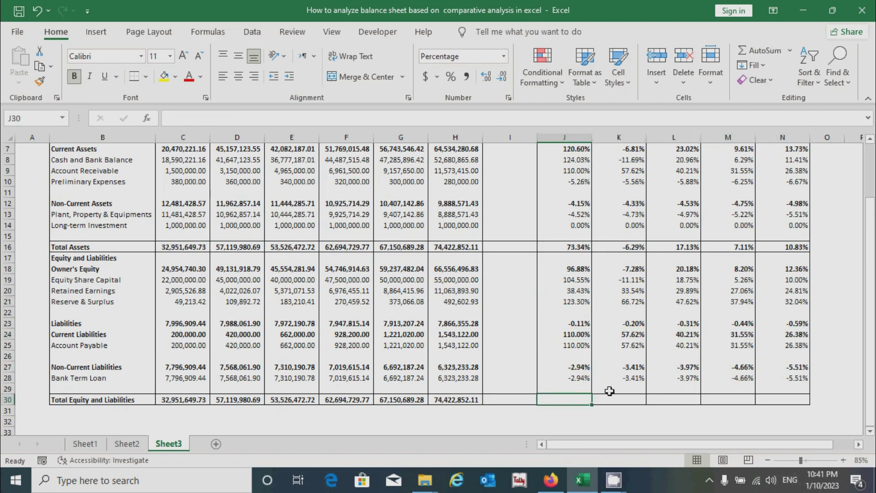
{"action": "left_click_drag", "start_coordinate": [567, 380], "coordinate": [796, 378]}
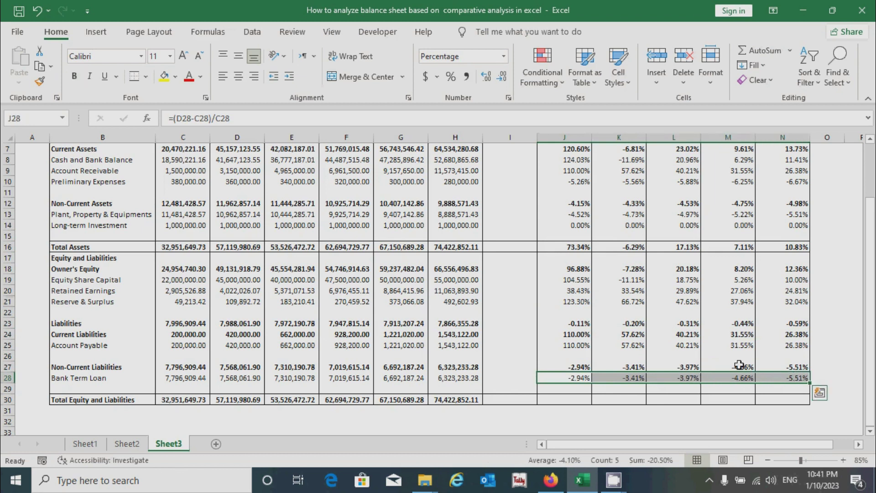
{"action": "key", "text": "ctrl+c"}
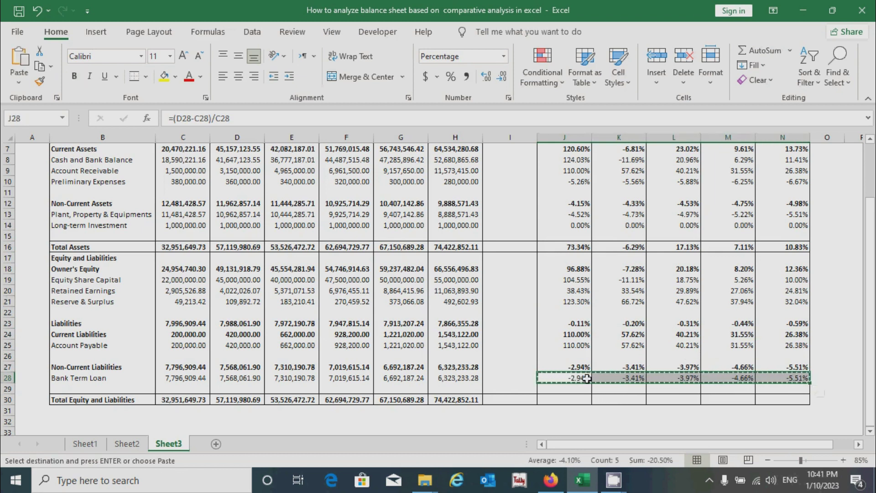
{"action": "left_click", "coordinate": [568, 399]}
{"action": "key", "text": "ctrl+v"}
{"action": "key", "text": "Up"}
{"action": "key", "text": "Up"}
{"action": "key", "text": "Up"}
{"action": "key", "text": "Up"}
{"action": "left_click_drag", "start_coordinate": [567, 399], "coordinate": [797, 400]}
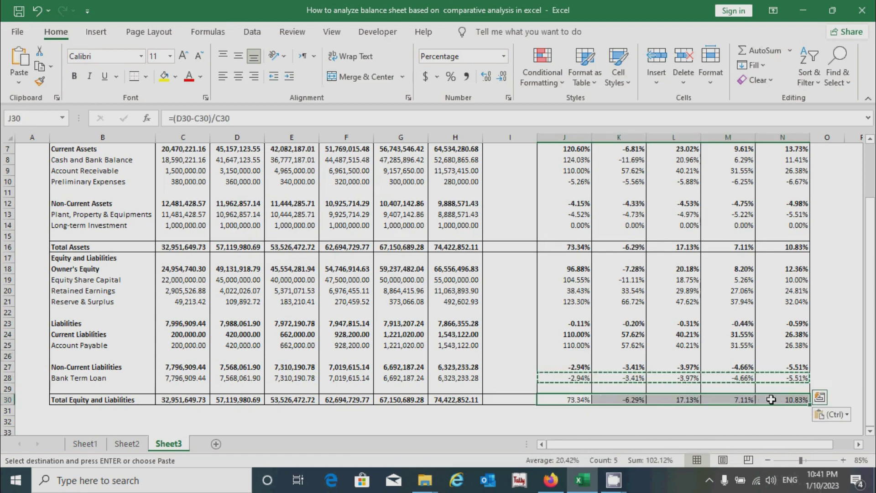
{"action": "key", "text": "ctrl+b"}
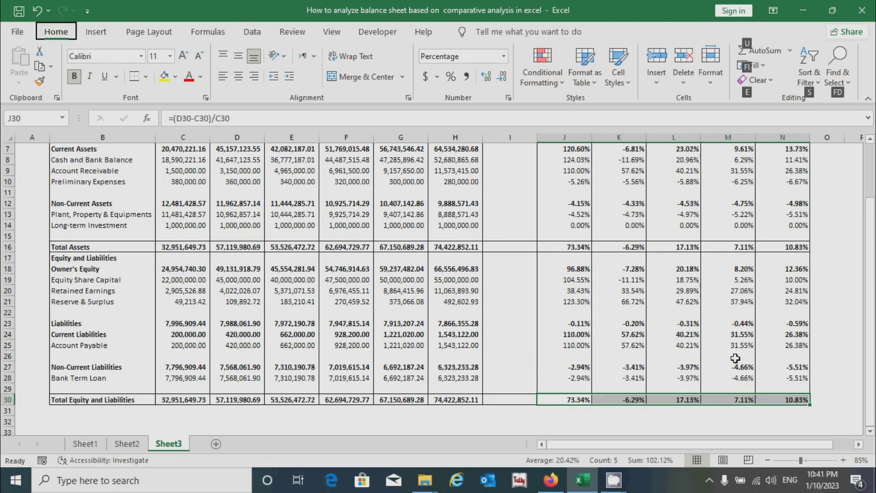
{"action": "left_click", "coordinate": [632, 334]}
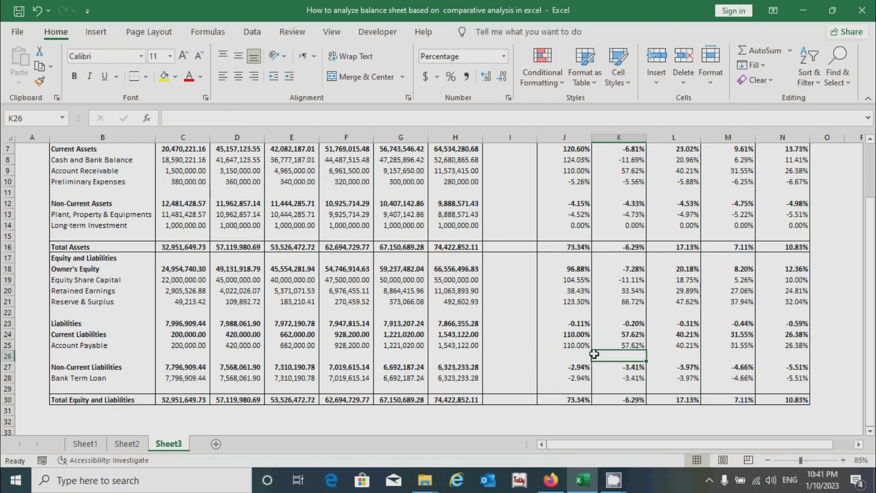
{"action": "left_click", "coordinate": [571, 246]}
{"action": "left_click", "coordinate": [564, 399]}
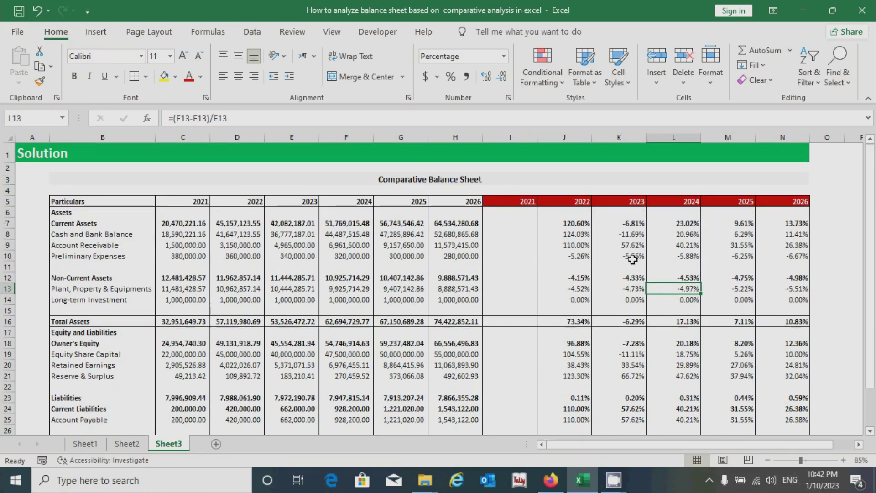
{"action": "left_click", "coordinate": [607, 257]}
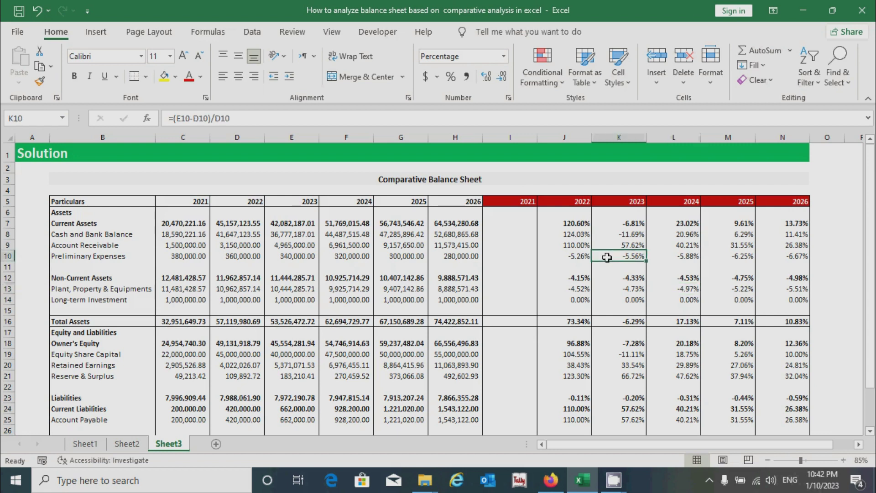
{"action": "left_click", "coordinate": [564, 289]}
{"action": "left_click", "coordinate": [580, 227]}
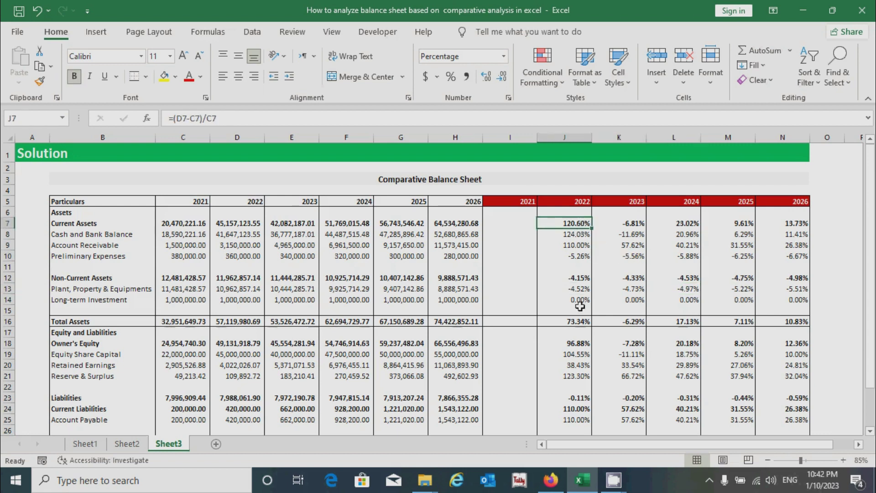
{"action": "left_click", "coordinate": [564, 267]}
{"action": "left_click", "coordinate": [565, 223]}
{"action": "left_click", "coordinate": [188, 224]}
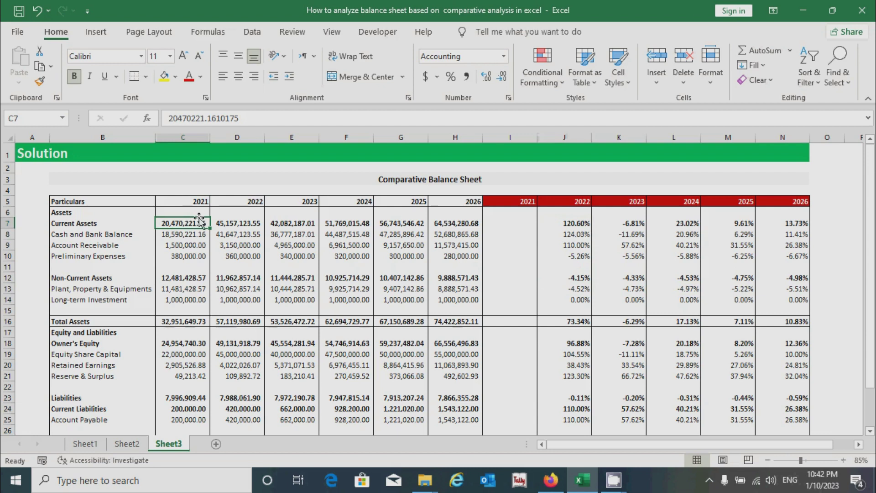
{"action": "left_click", "coordinate": [229, 223]}
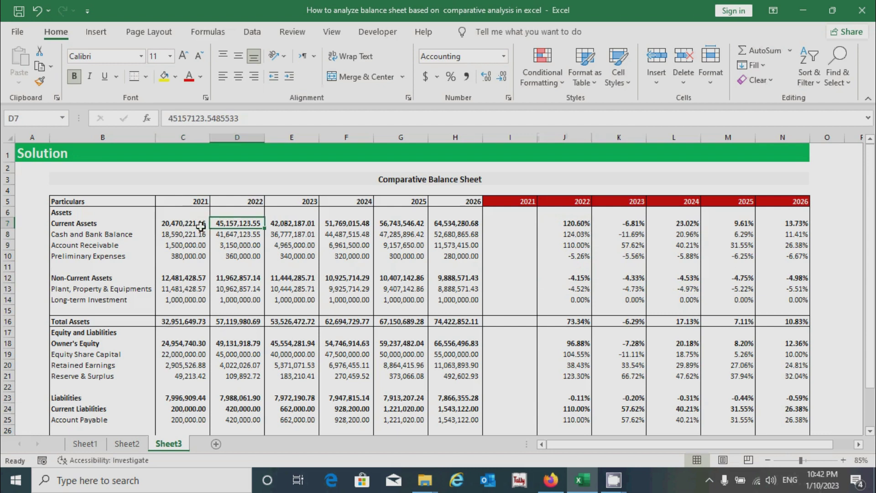
{"action": "left_click", "coordinate": [555, 223]}
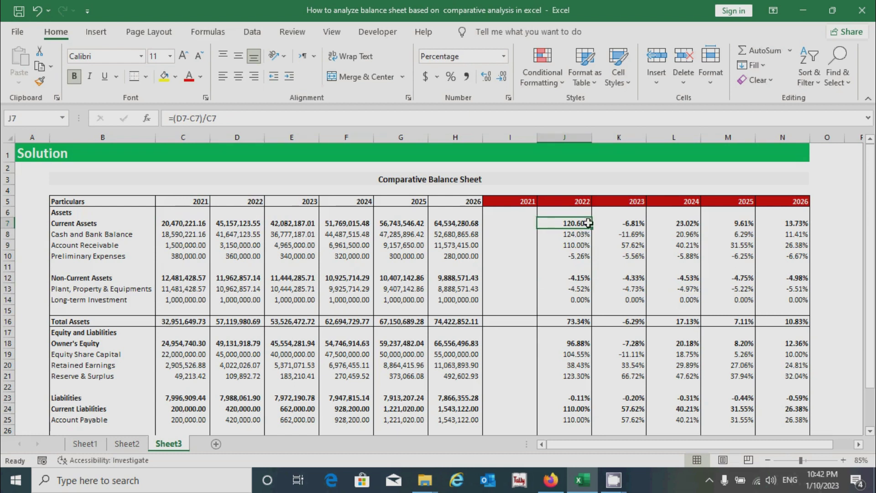
{"action": "left_click", "coordinate": [631, 222]}
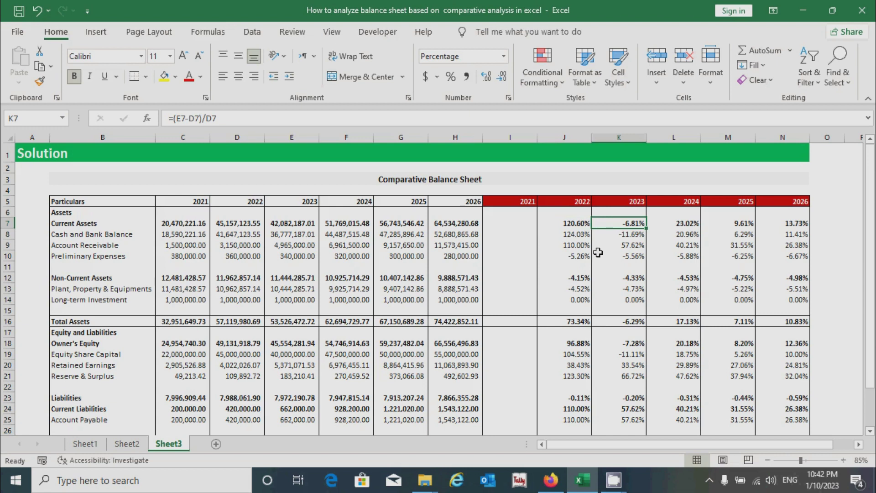
{"action": "left_click", "coordinate": [242, 224]}
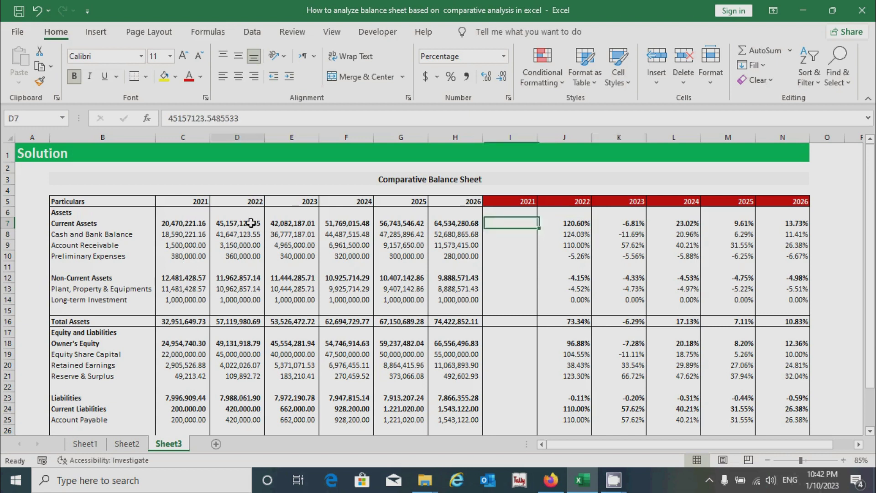
{"action": "left_click", "coordinate": [286, 226]}
{"action": "left_click", "coordinate": [240, 225]}
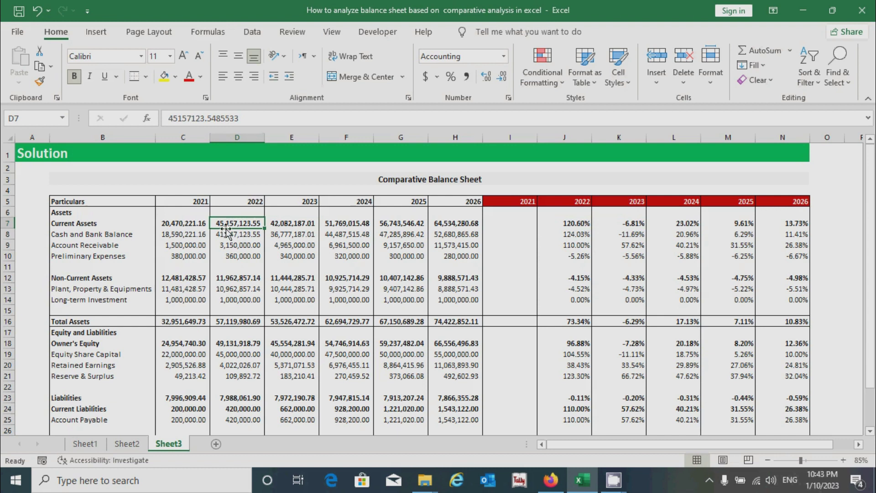
{"action": "left_click", "coordinate": [287, 226]}
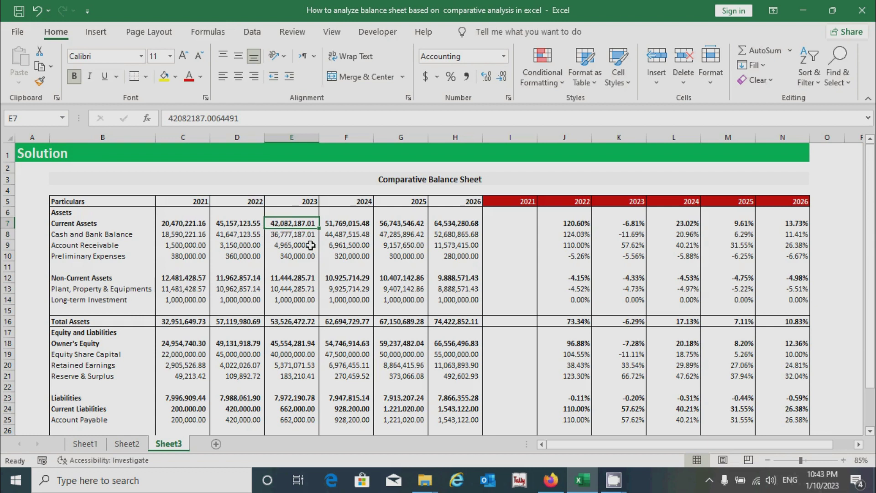
{"action": "left_click", "coordinate": [629, 224]}
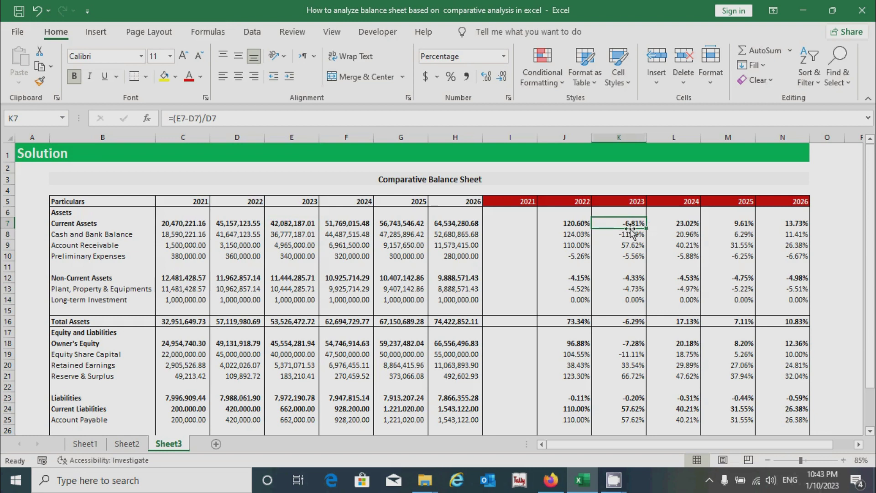
{"action": "left_click", "coordinate": [677, 224]}
{"action": "left_click", "coordinate": [680, 309]}
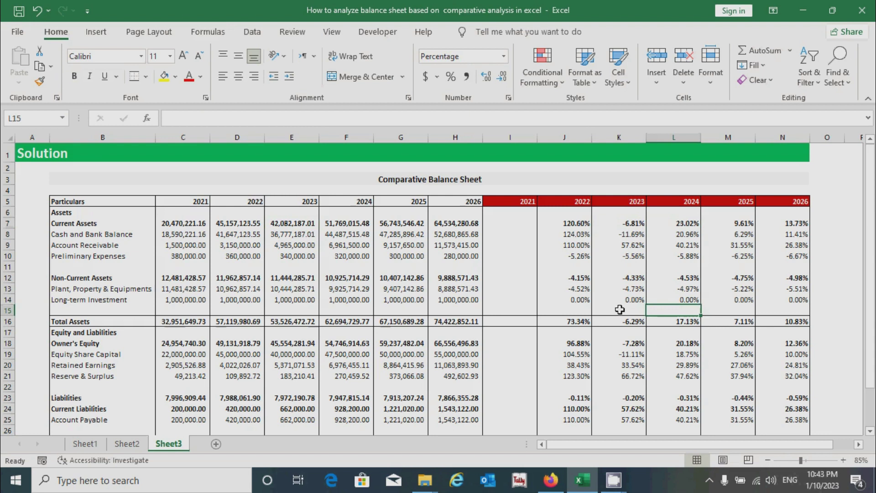
{"action": "left_click", "coordinate": [619, 310]}
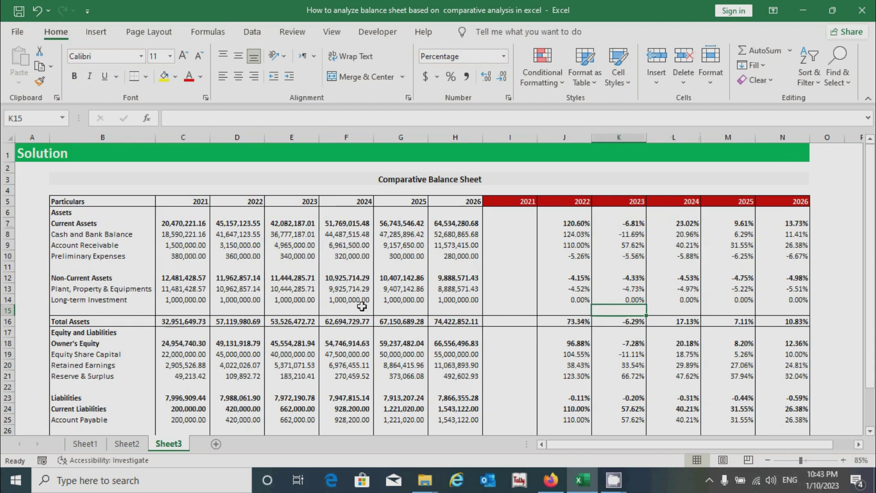
{"action": "left_click", "coordinate": [566, 322]}
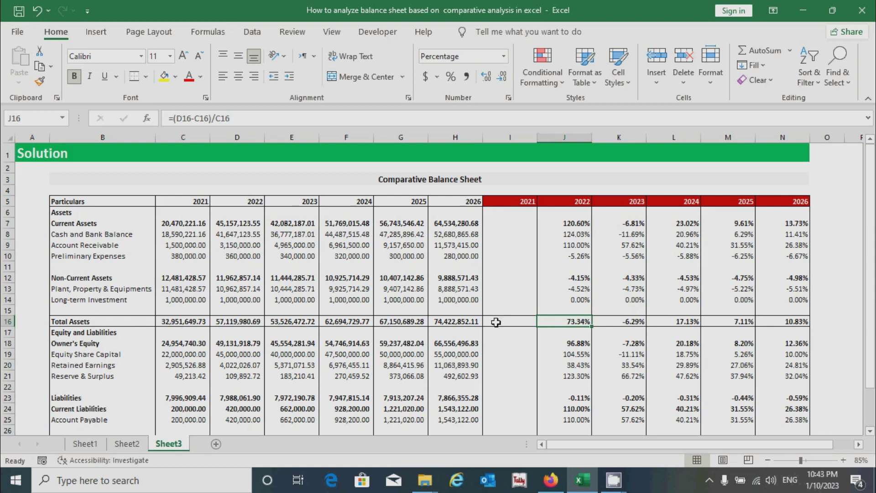
{"action": "left_click", "coordinate": [637, 322]}
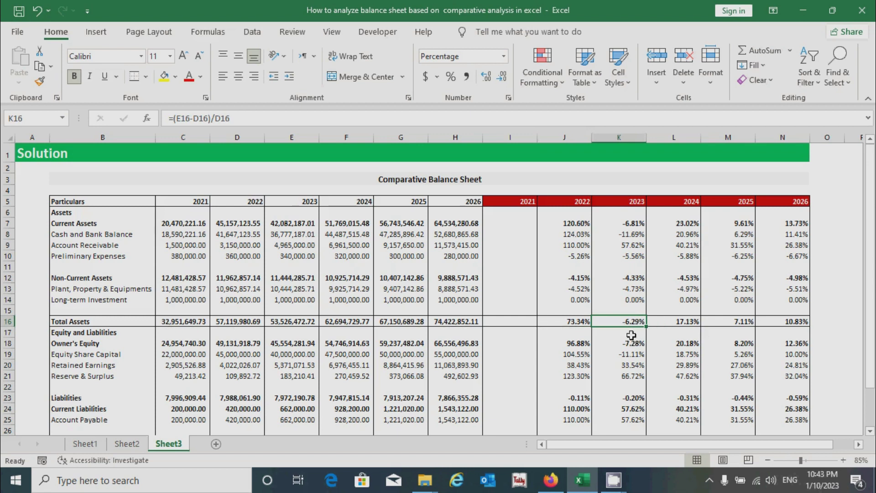
{"action": "scroll", "coordinate": [665, 314], "scroll_direction": "down", "scroll_amount": 1}
{"action": "scroll", "coordinate": [665, 314], "scroll_direction": "up", "scroll_amount": 1}
{"action": "left_click", "coordinate": [511, 223]}
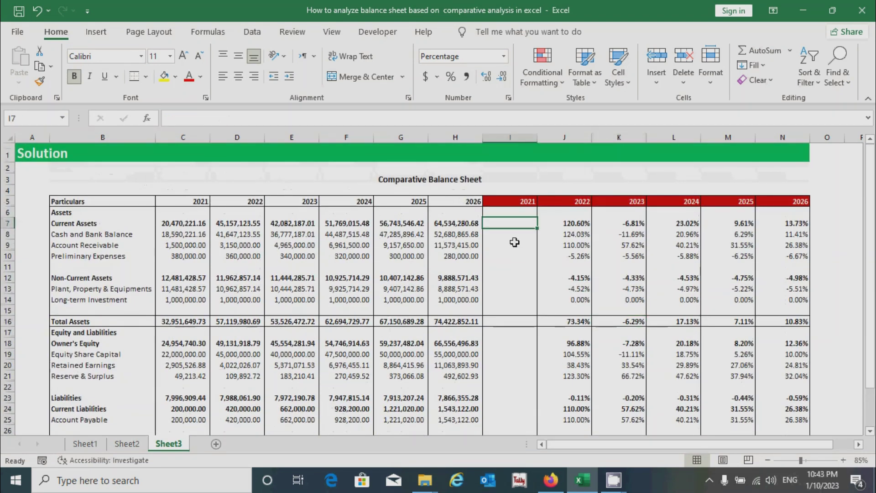